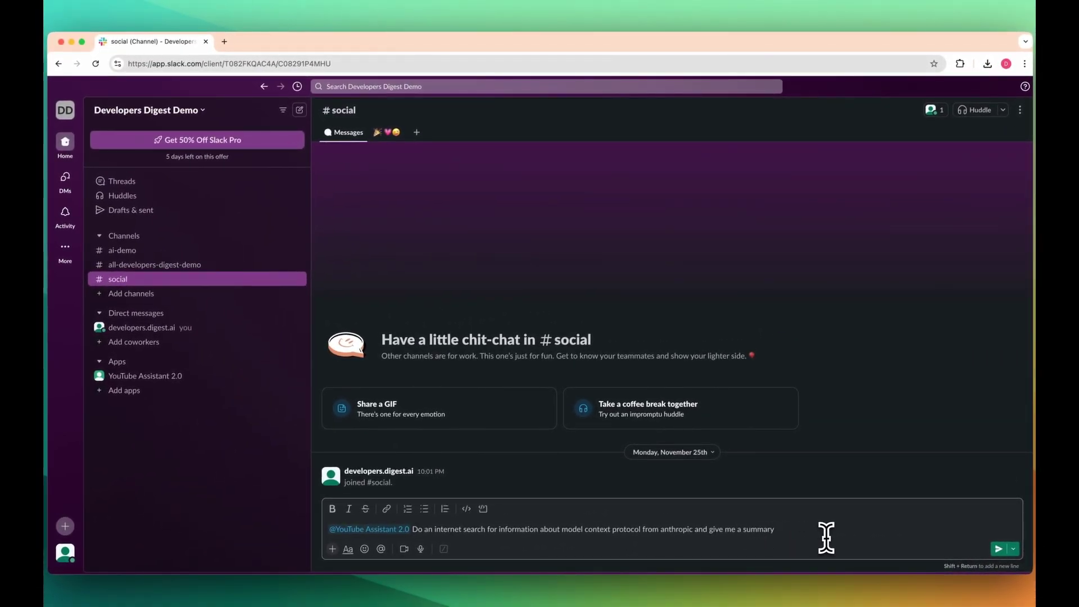
click(991, 542)
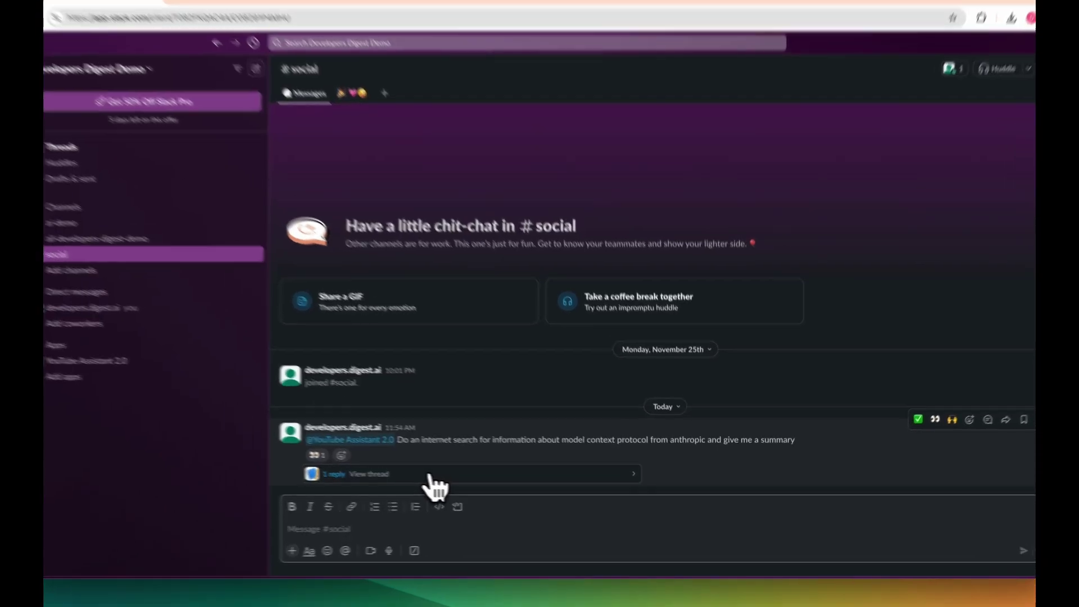
click(458, 483)
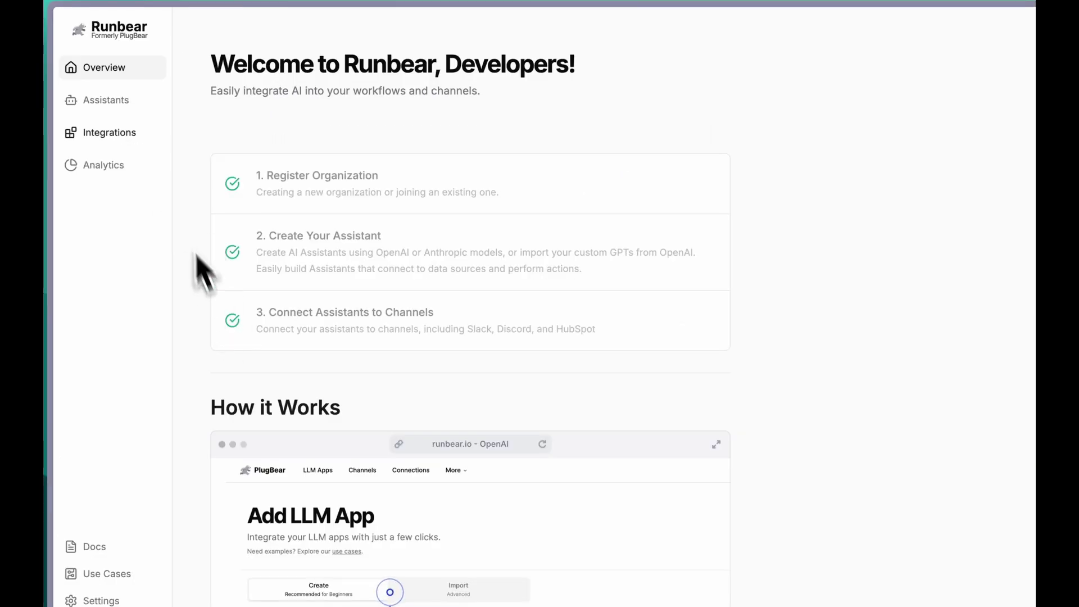
Review the Channels and Data Sources integration cards, then bring up the Analytics dashboard.
click(135, 104)
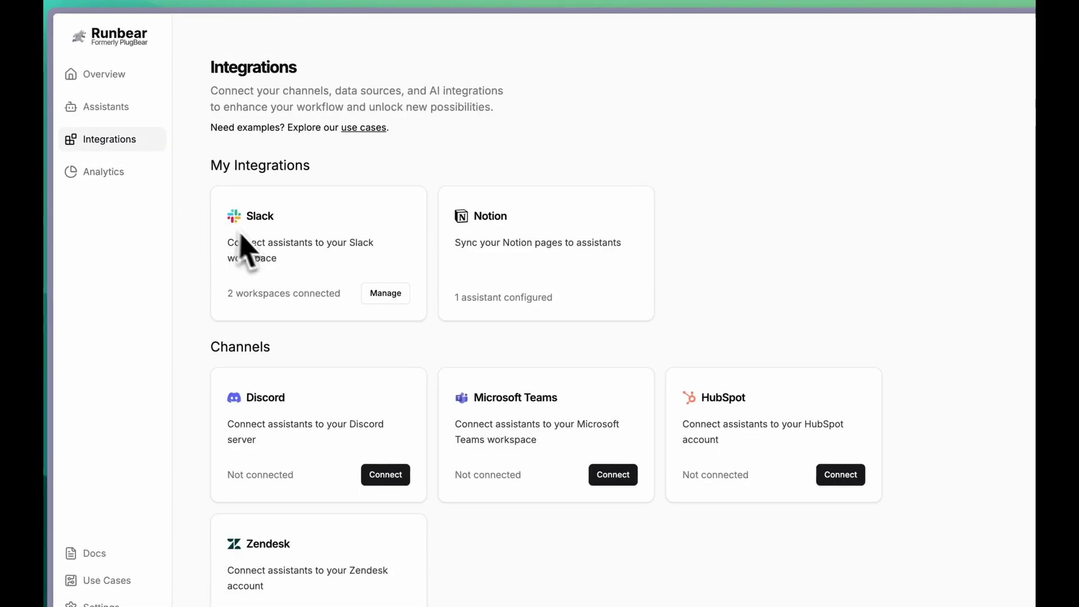
scroll(253, 361, down, 1)
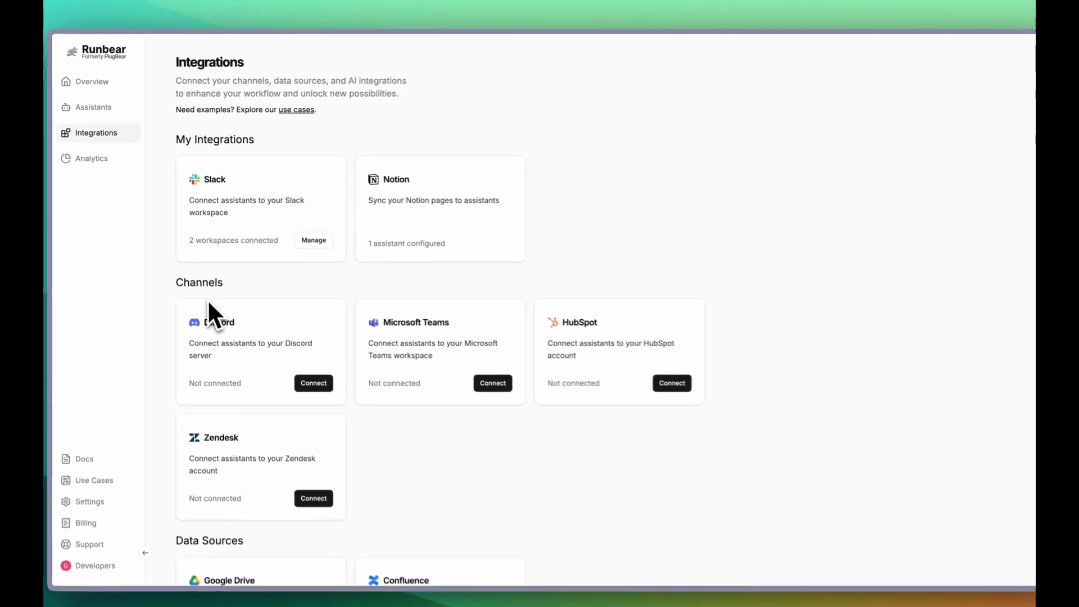
scroll(208, 301, down, 2)
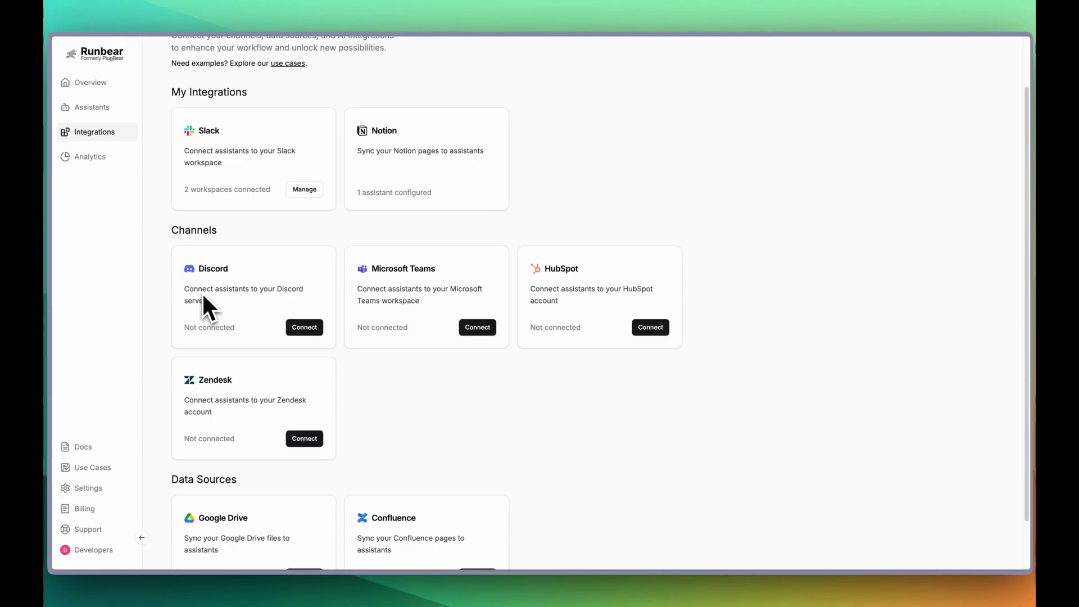
scroll(203, 296, down, 2)
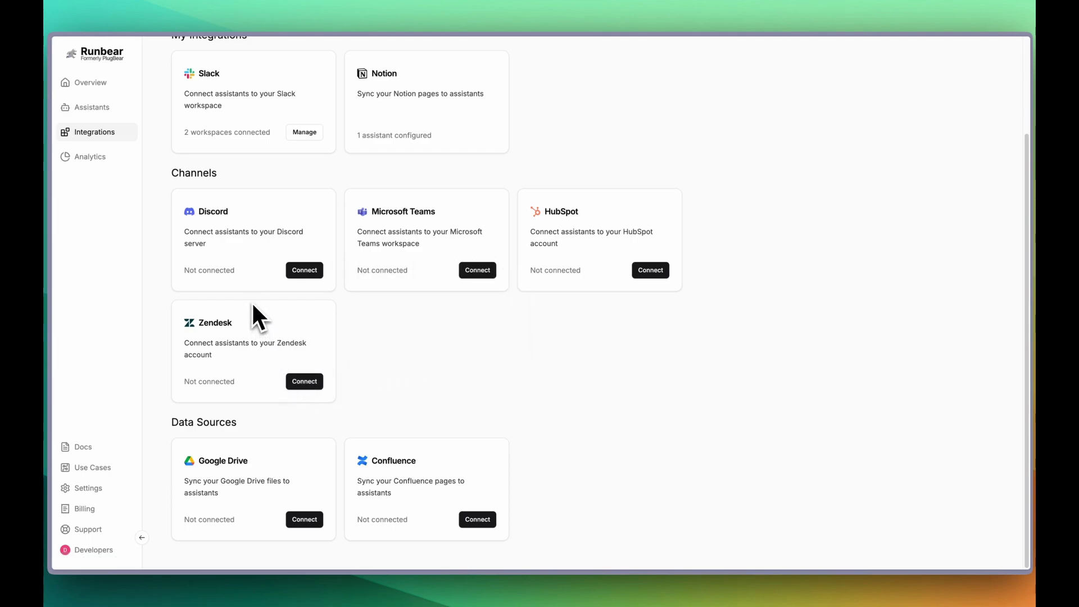
scroll(258, 304, up, 1)
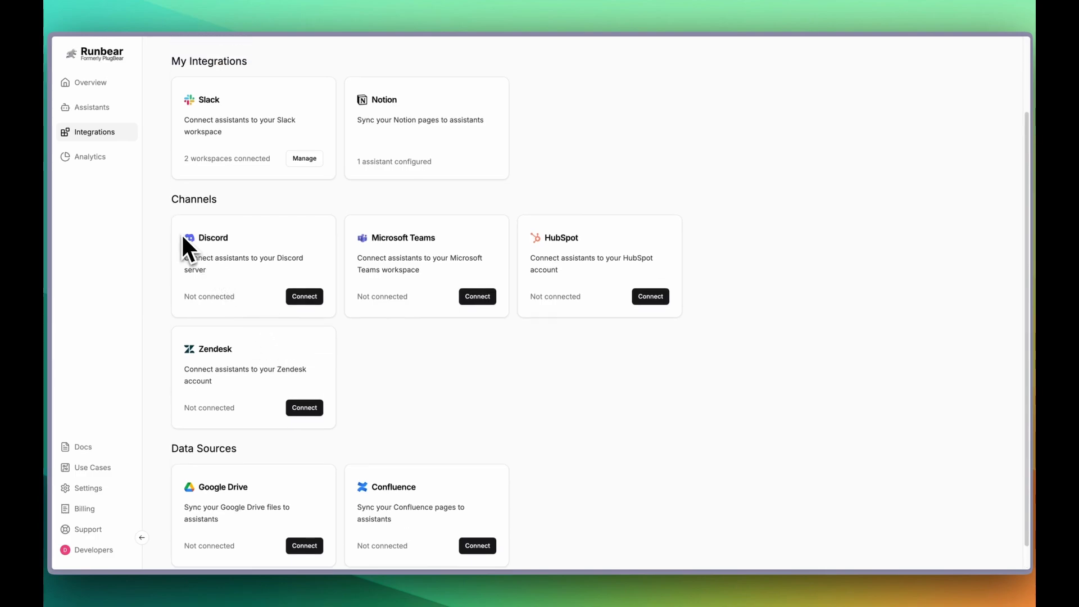
click(89, 156)
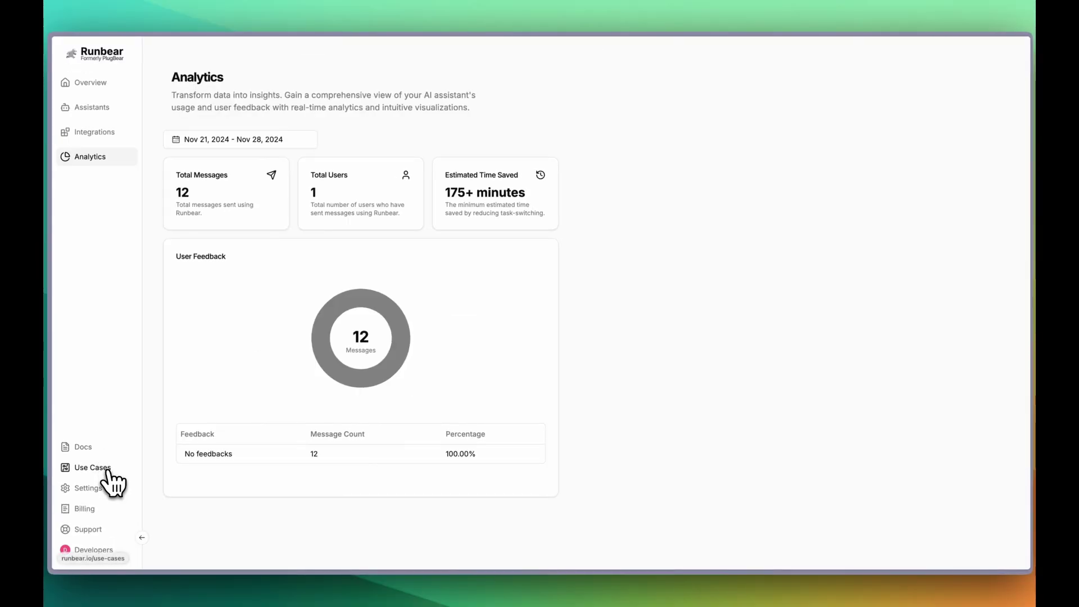
Browse Use Cases filtered to Marketing, then Productivity.
click(99, 468)
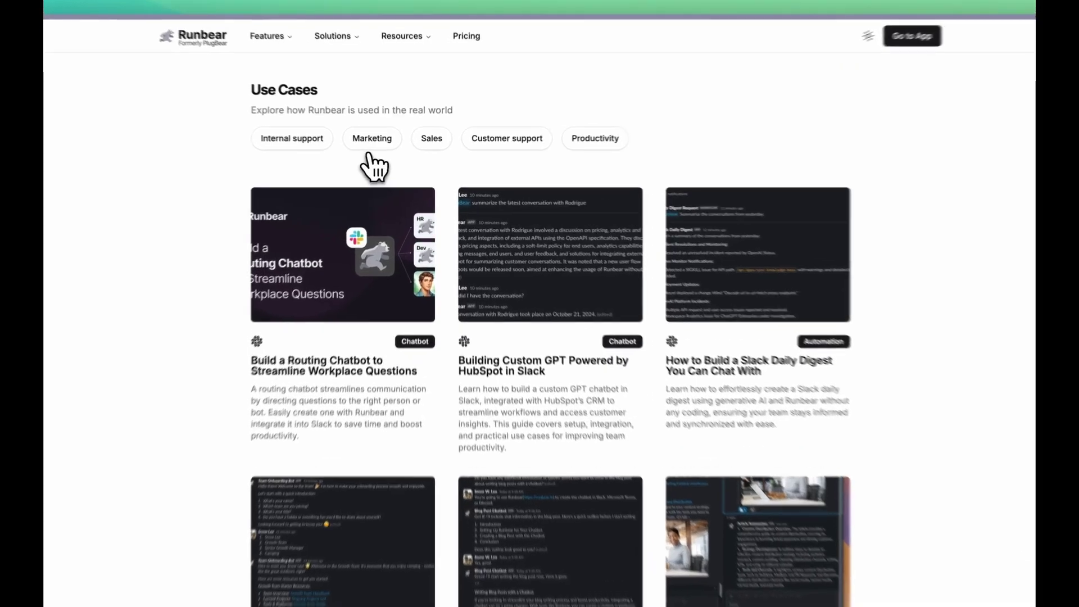
click(371, 144)
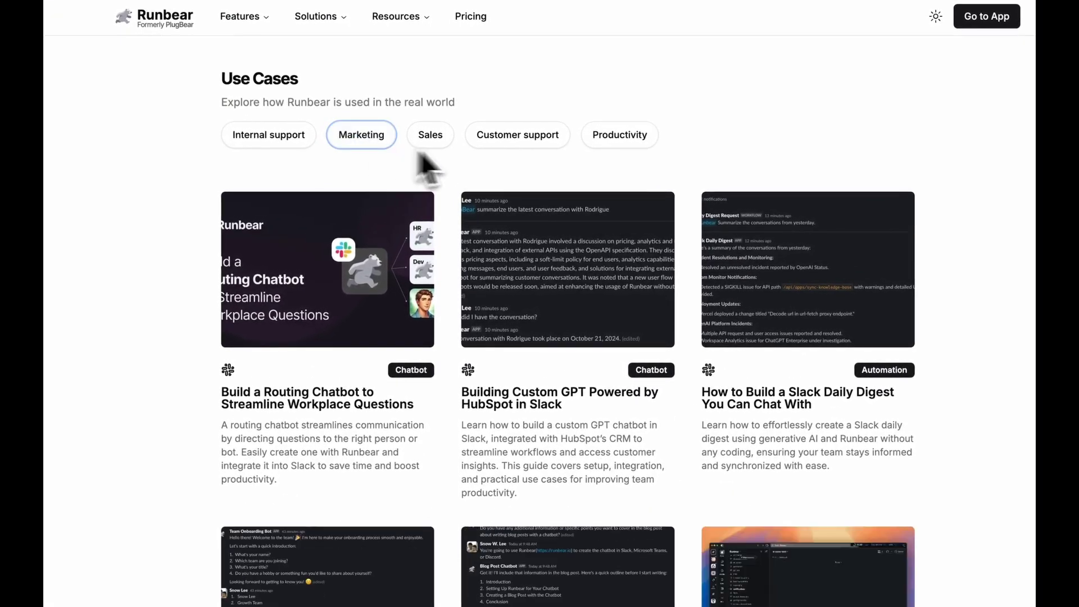
click(631, 145)
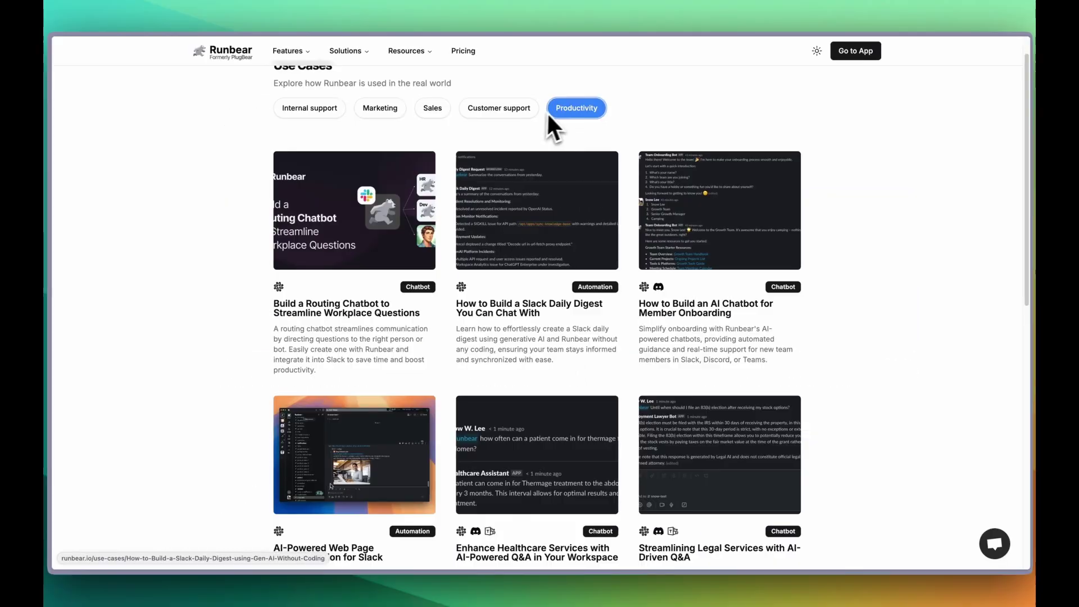
Read through the Member Onboarding chatbot use-case article.
click(696, 247)
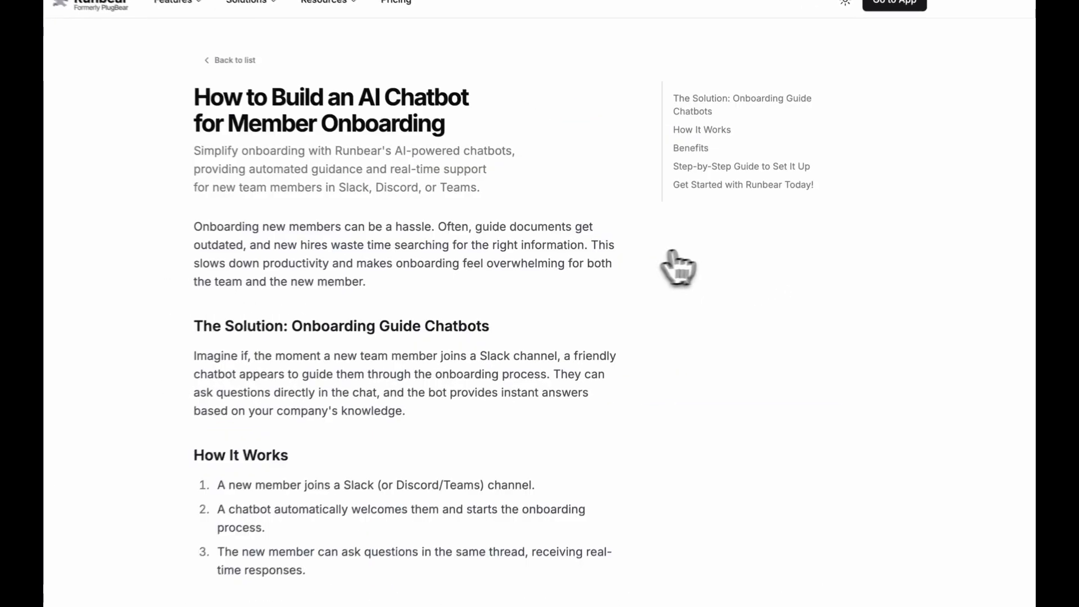
scroll(635, 281, down, 5)
scroll(535, 329, down, 9)
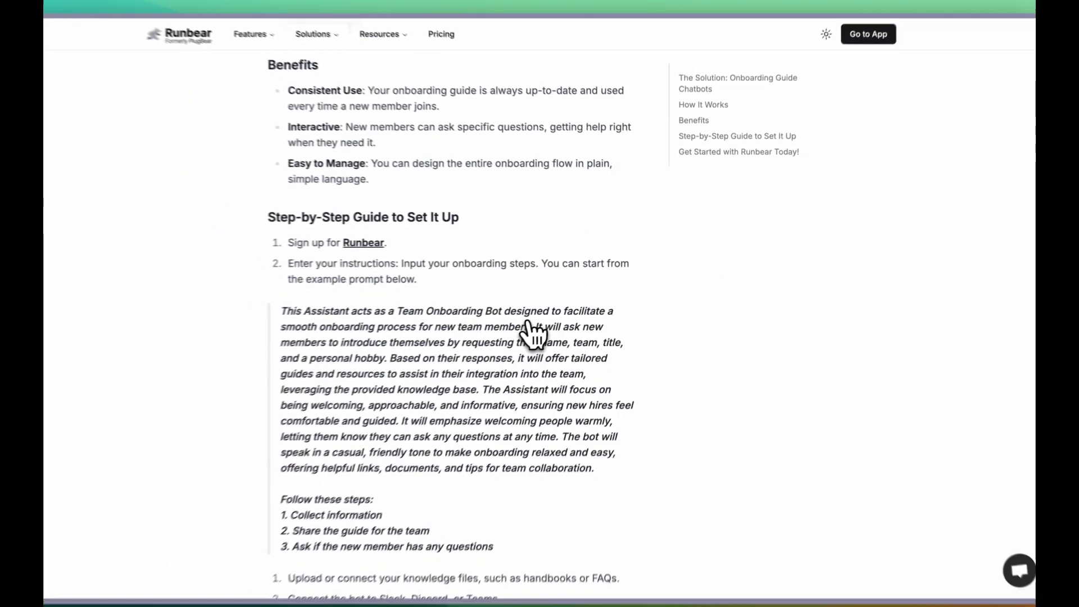
scroll(531, 332, down, 10)
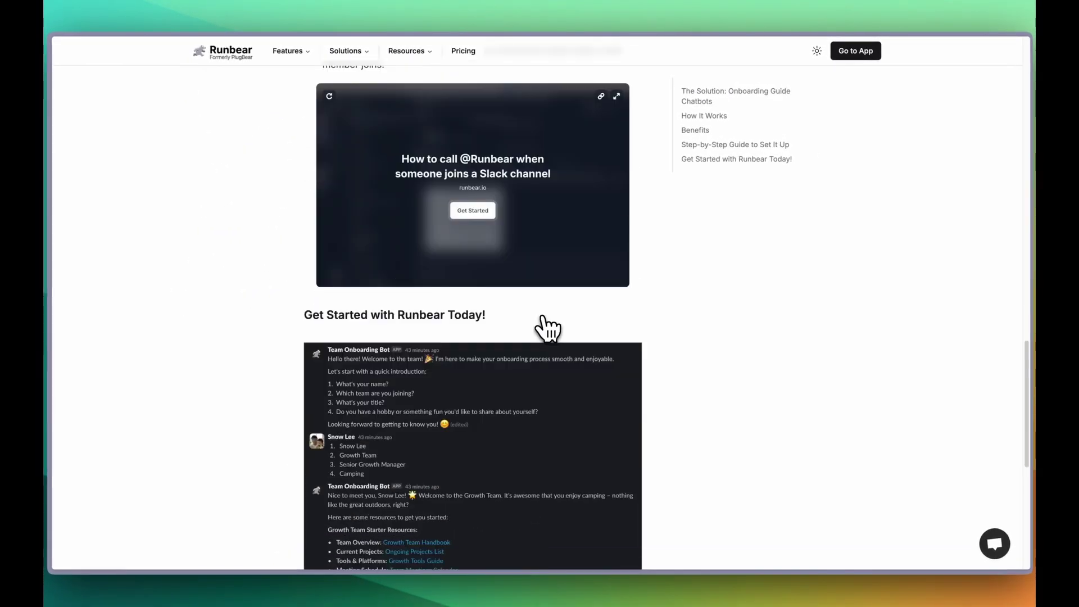
scroll(548, 329, down, 1)
scroll(545, 329, down, 5)
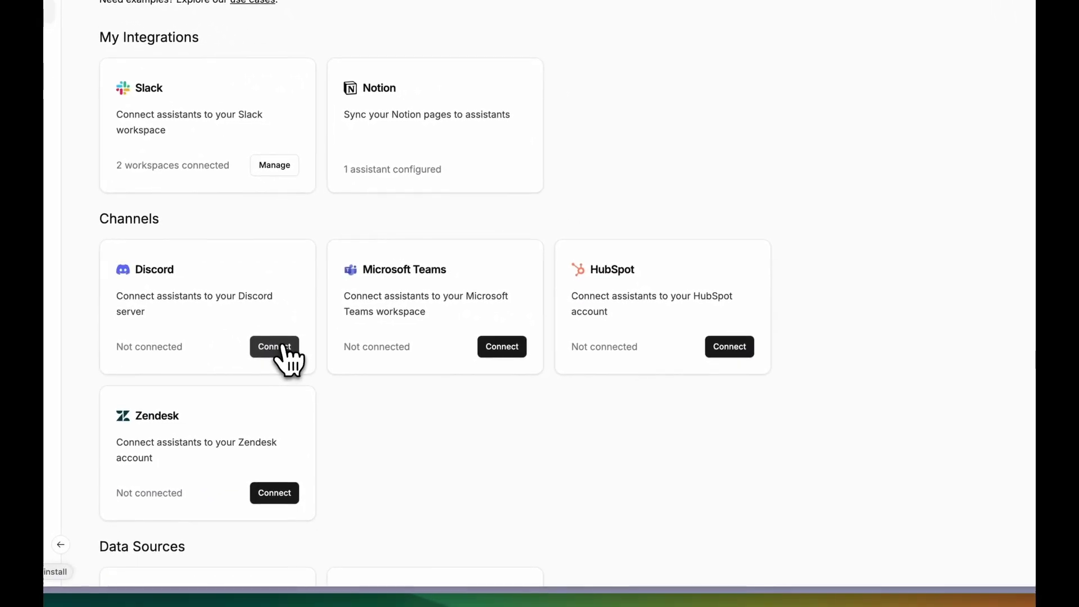
Connect Discord by adding Runbear's bot to DevelopersDigest's server and authorizing its permissions.
click(285, 349)
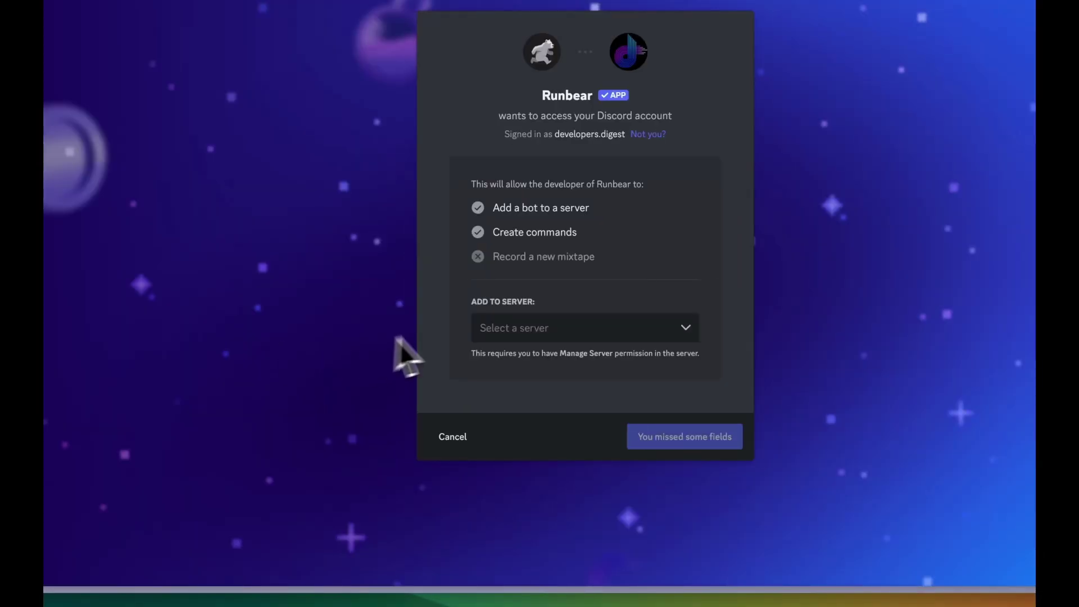
click(519, 337)
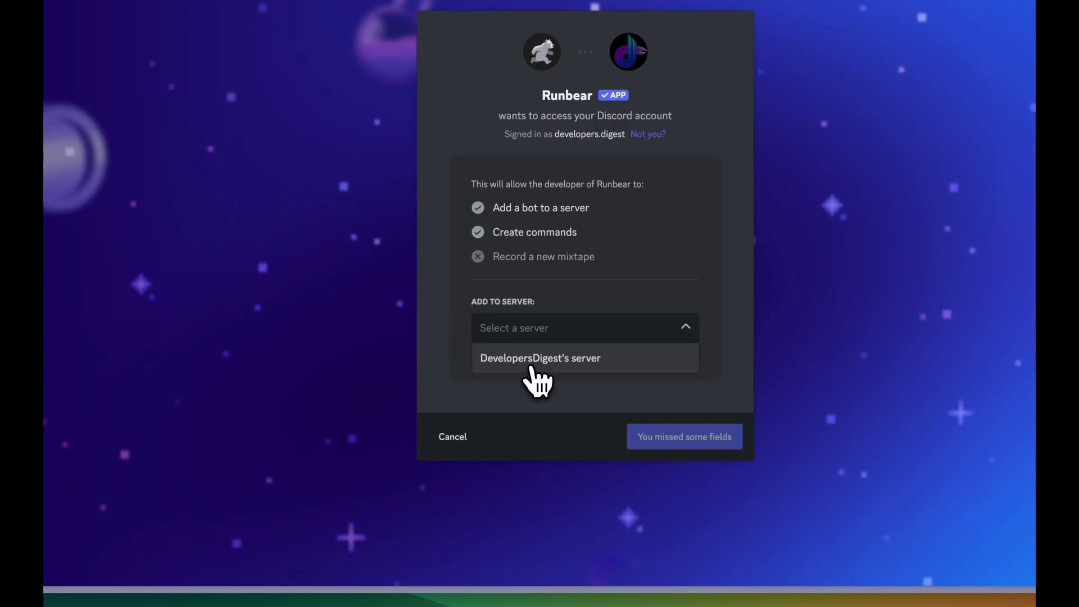
click(531, 360)
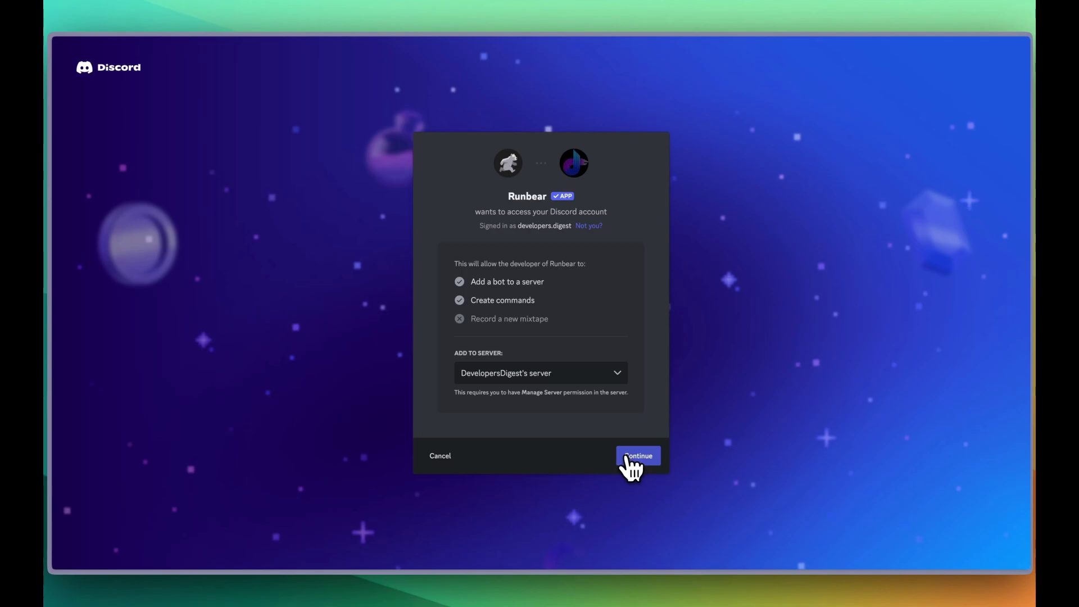
click(629, 458)
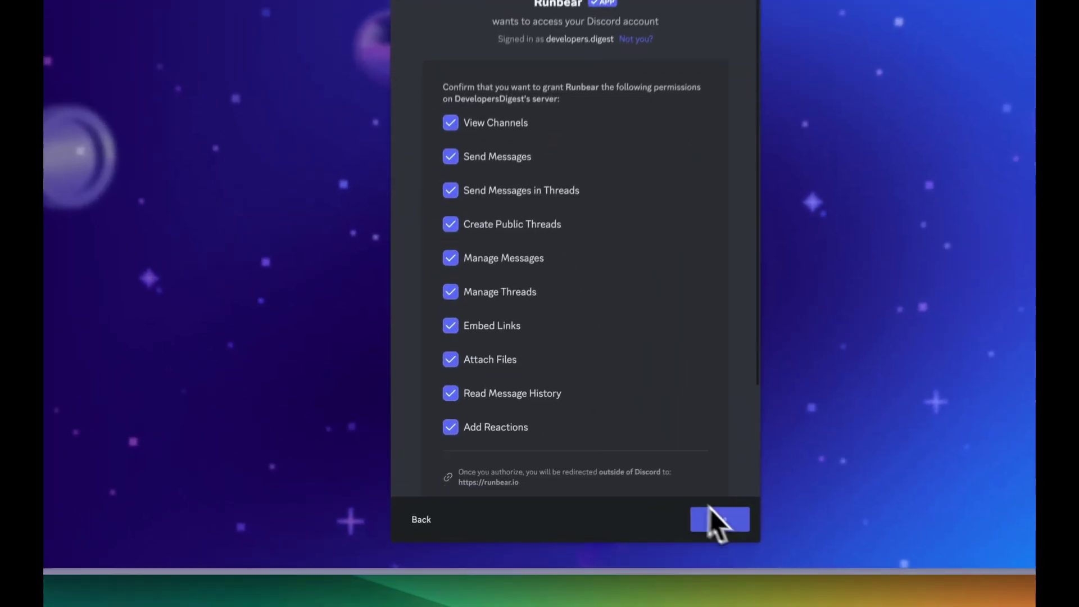
click(694, 599)
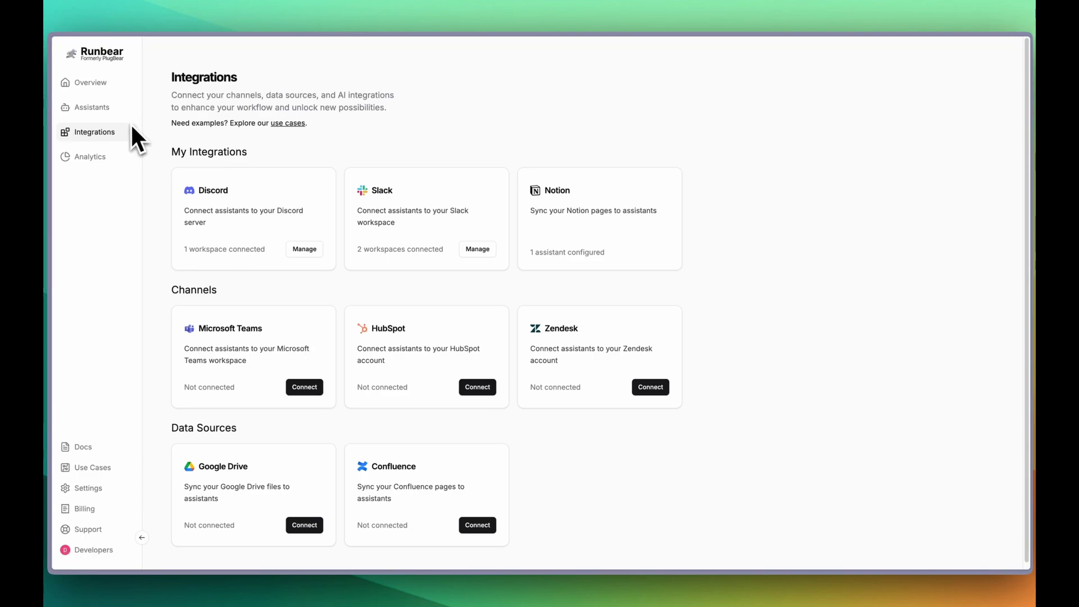
Start a new assistant built on OpenAI Assistants, switching away from the Perplexity API.
click(118, 110)
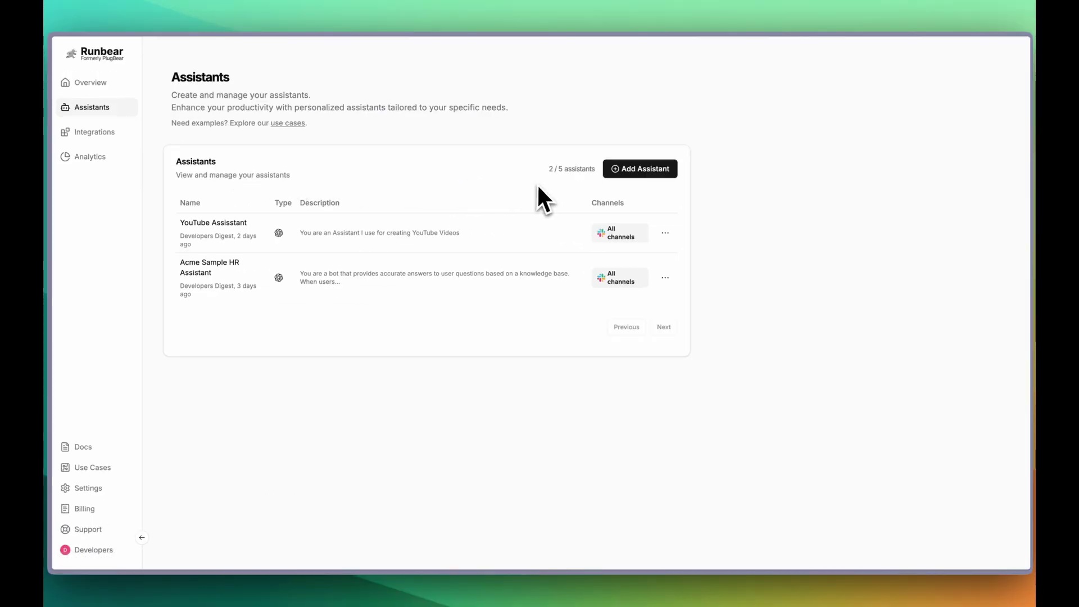
click(622, 171)
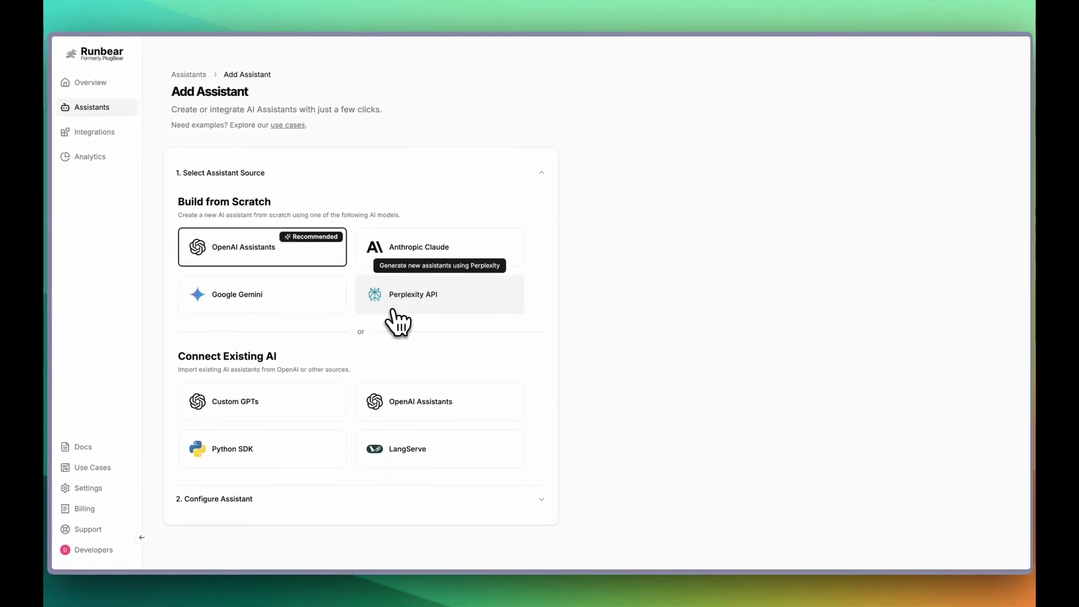
click(394, 310)
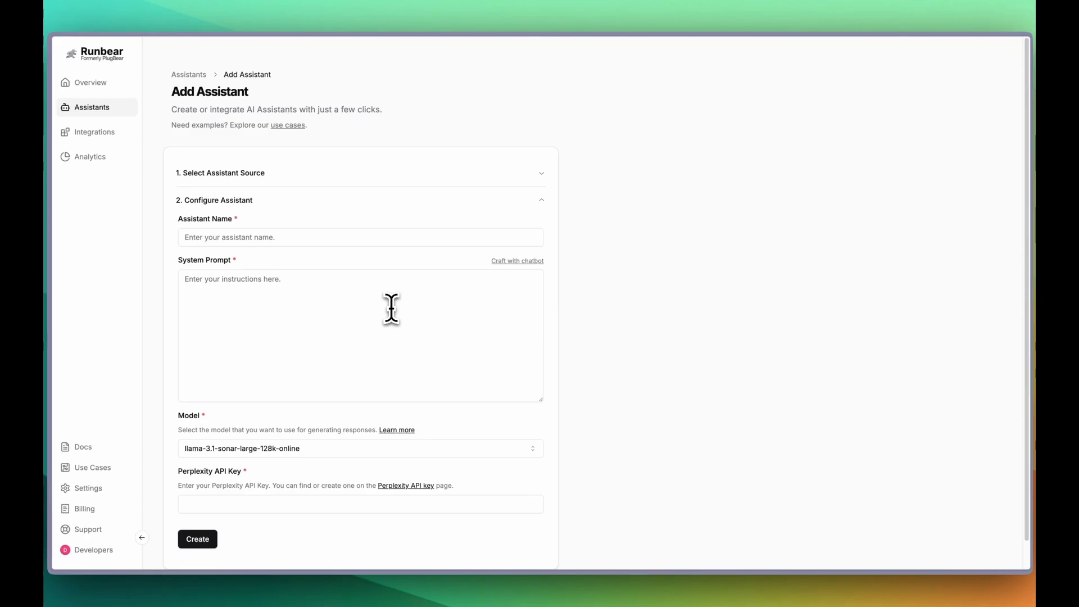
click(378, 172)
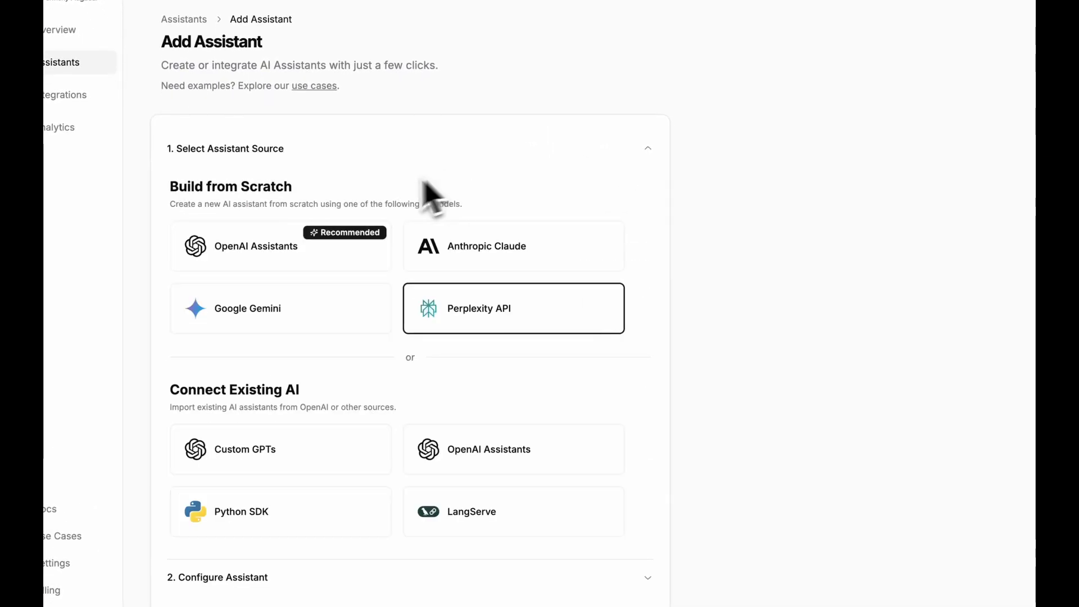
click(287, 259)
Name the assistant YouTube Assistant 2.0 using the suggested name.
click(362, 393)
click(319, 248)
click(319, 277)
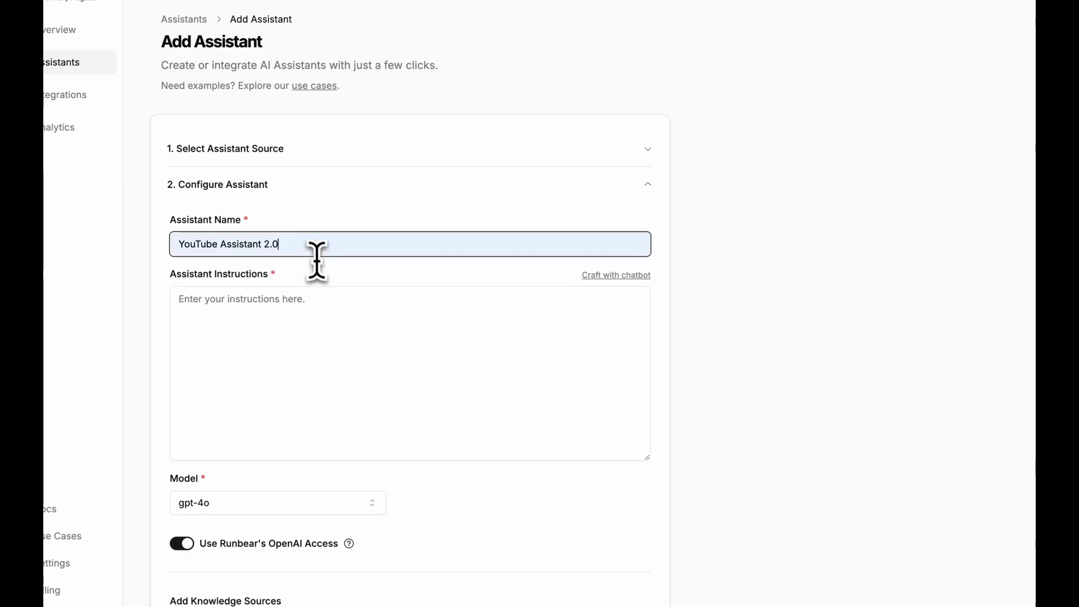
click(331, 303)
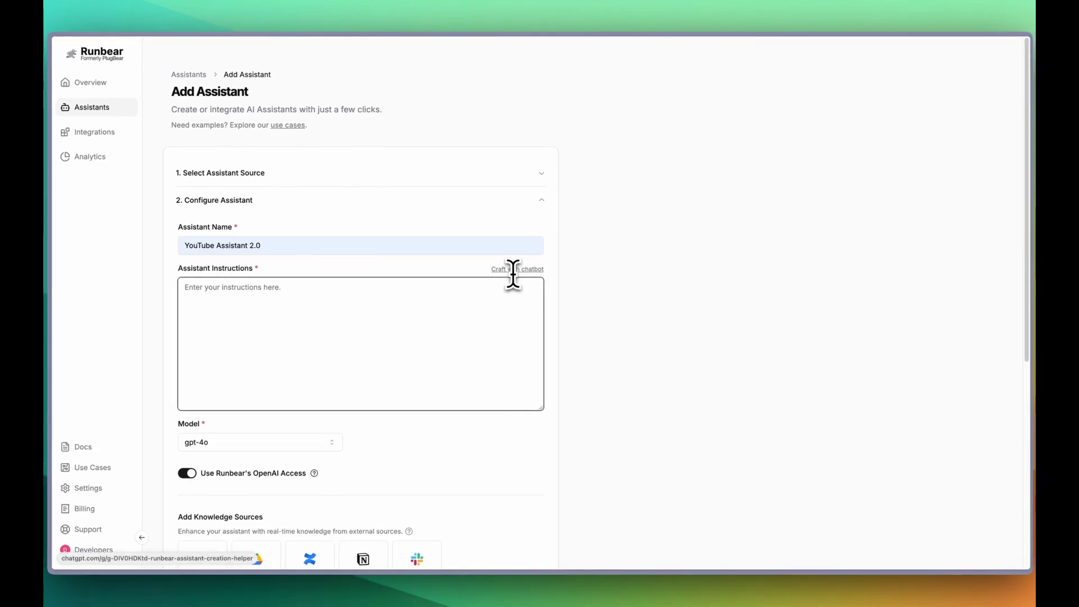
Have the Assistant Creation Helper GPT draft YouTube-channel instructions and paste them into Assistant Instructions.
click(514, 271)
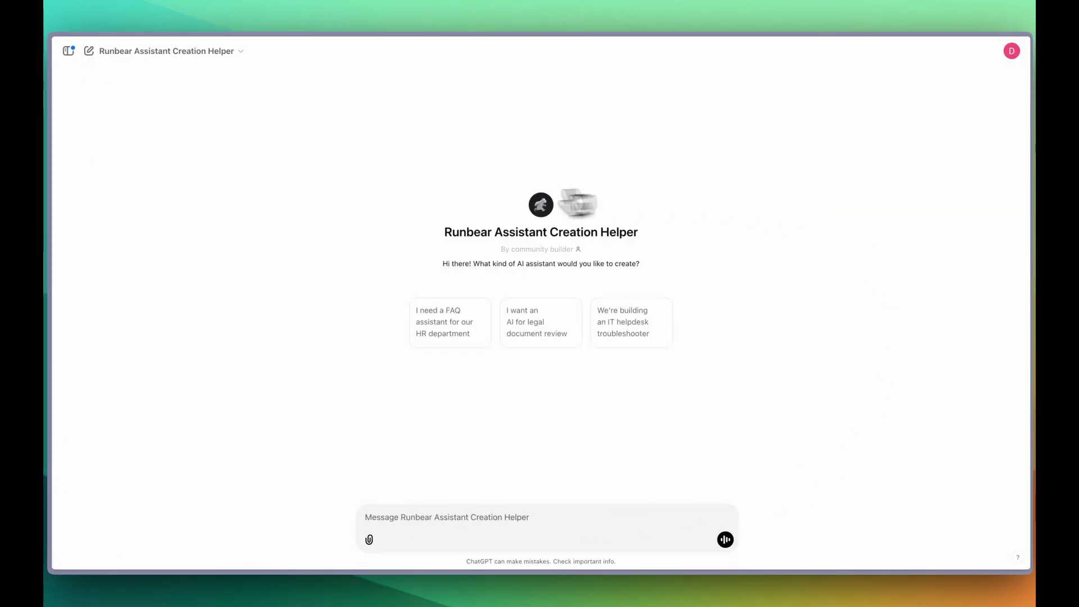
click(569, 528)
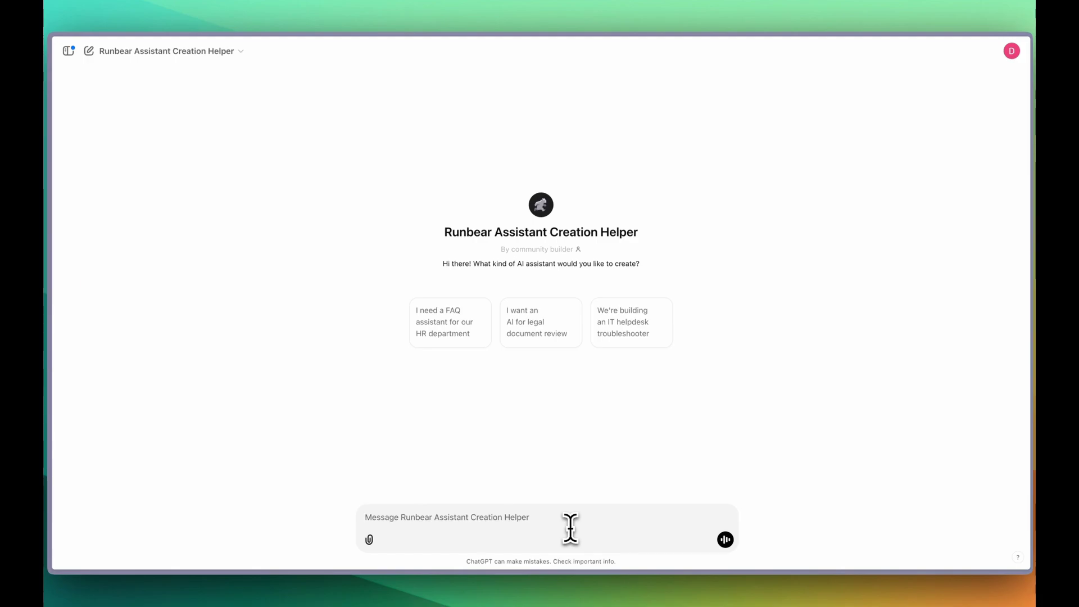
text(You are)
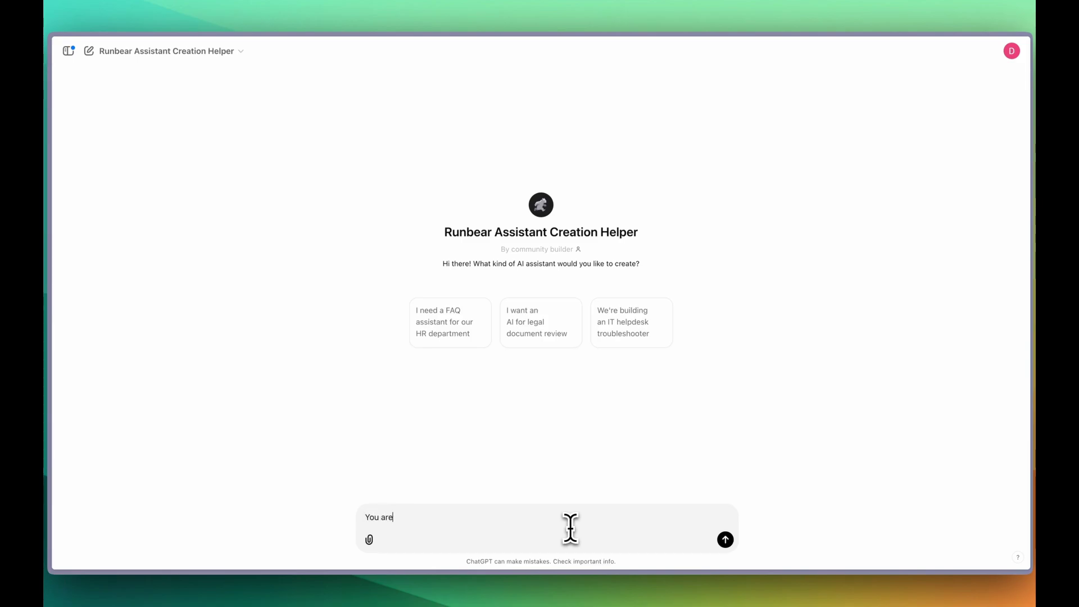
text( an assistant to help with my)
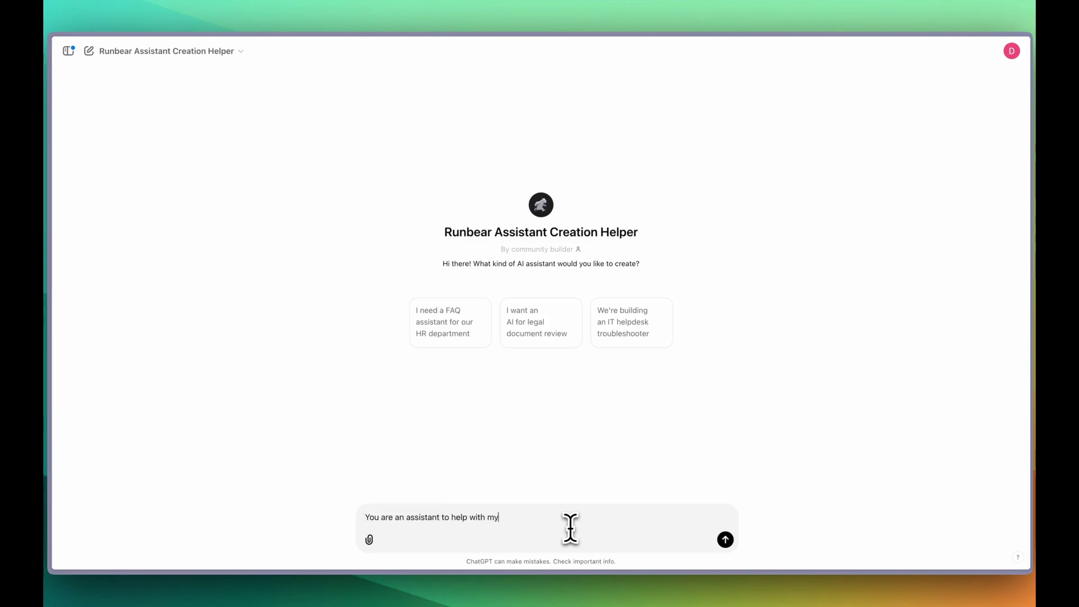
text( YouTube channel. You perform rese)
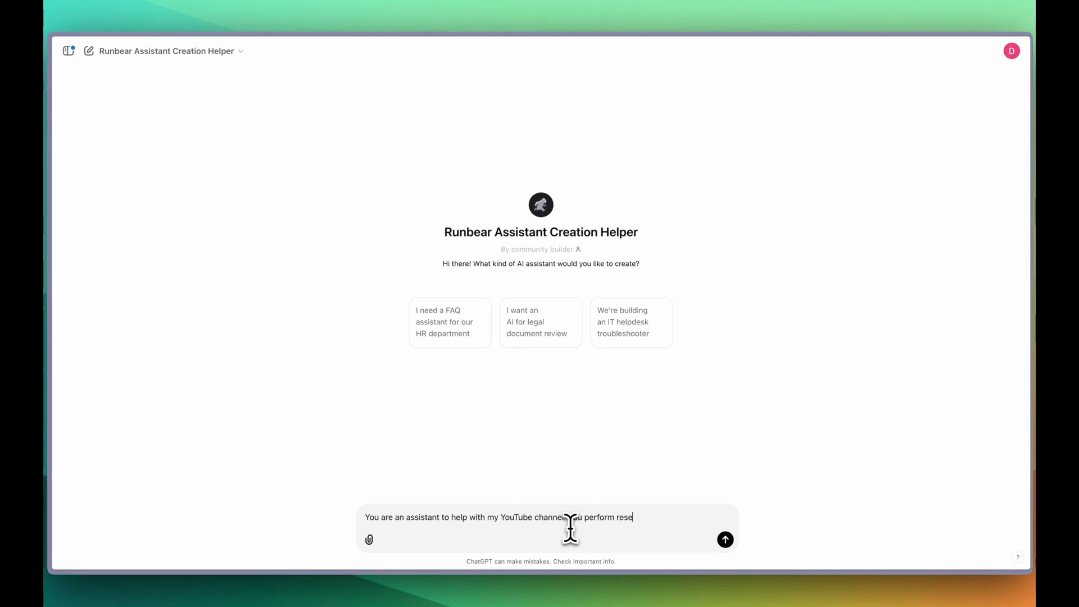
text(arch, generate thitles, description,)
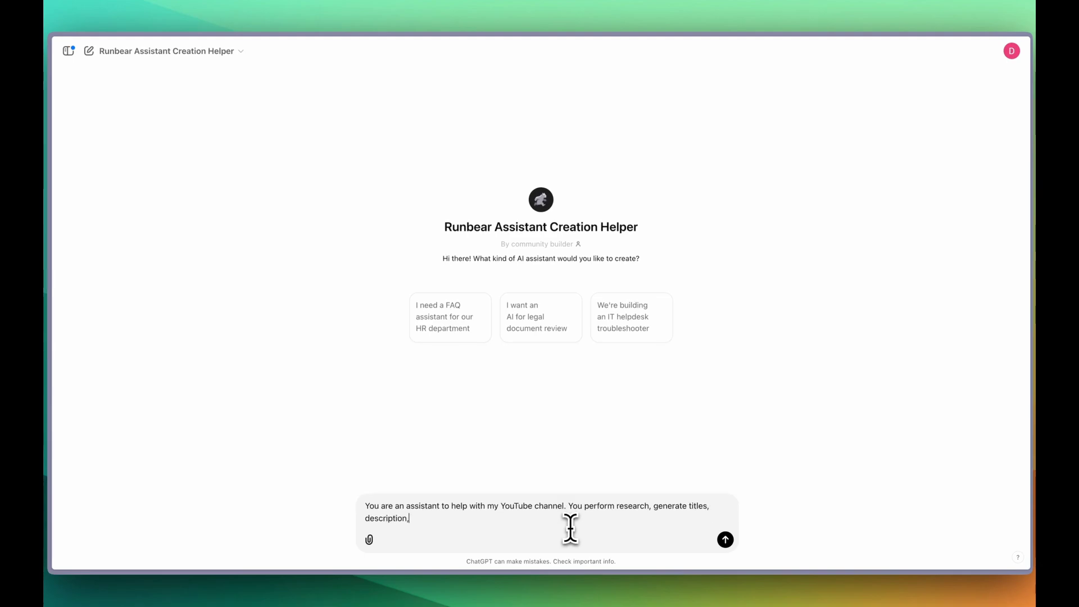
text( thumbnail photos as well as general inf)
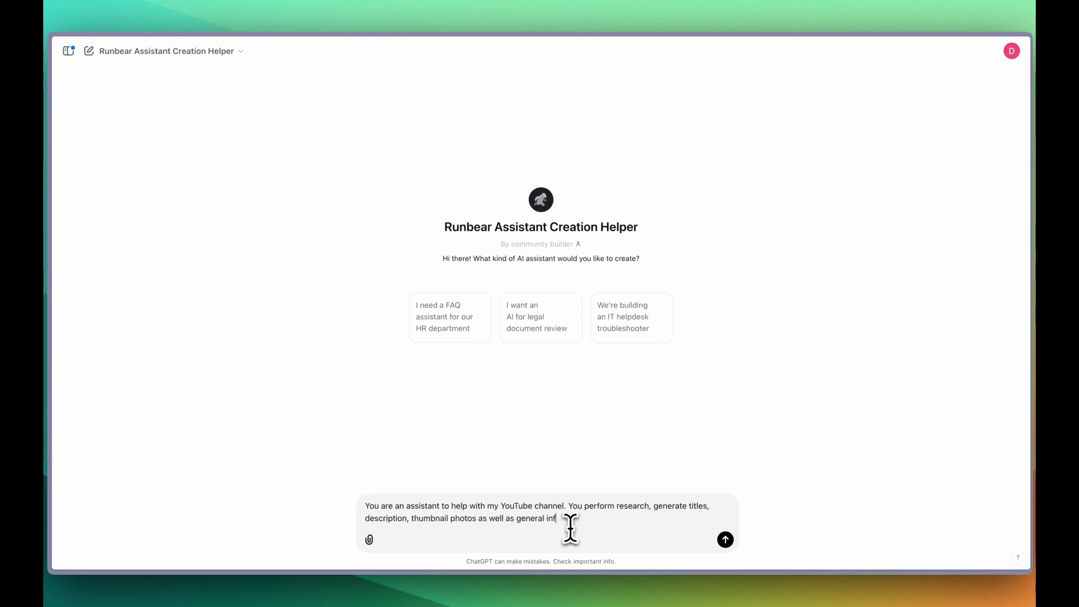
text(ormation related to my channel "Develo)
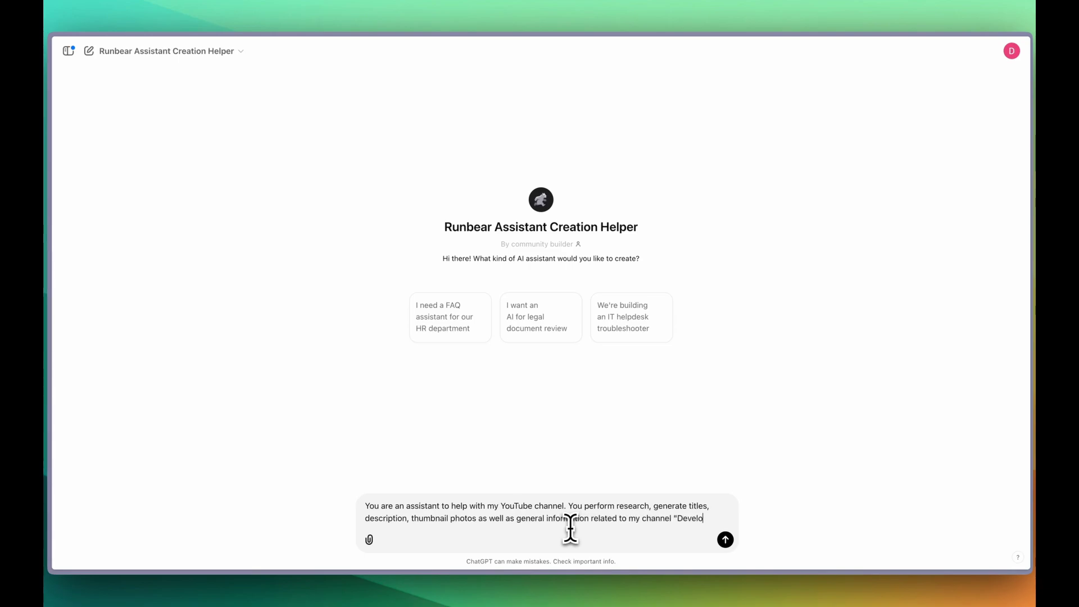
text(pers Digest" which)
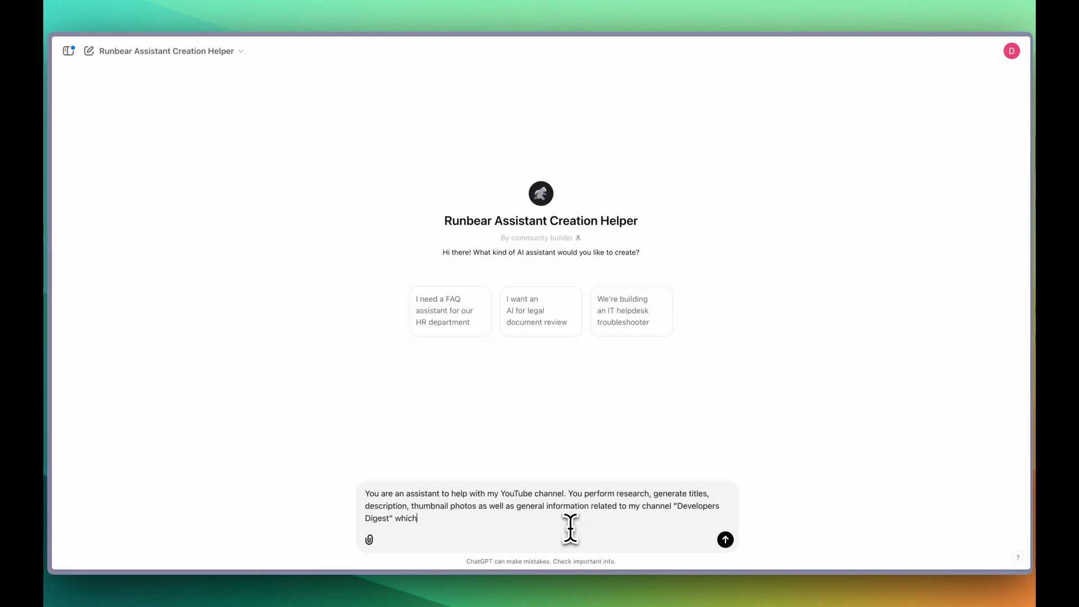
text( is a channel focuse)
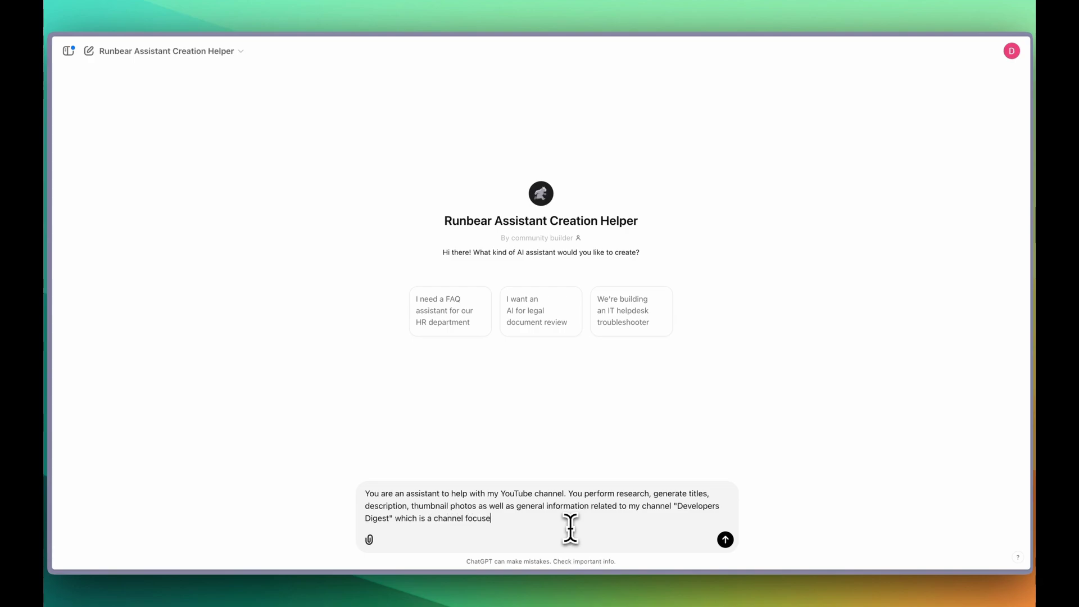
text(d on AI and Developer)
text(nt)
key(Return)
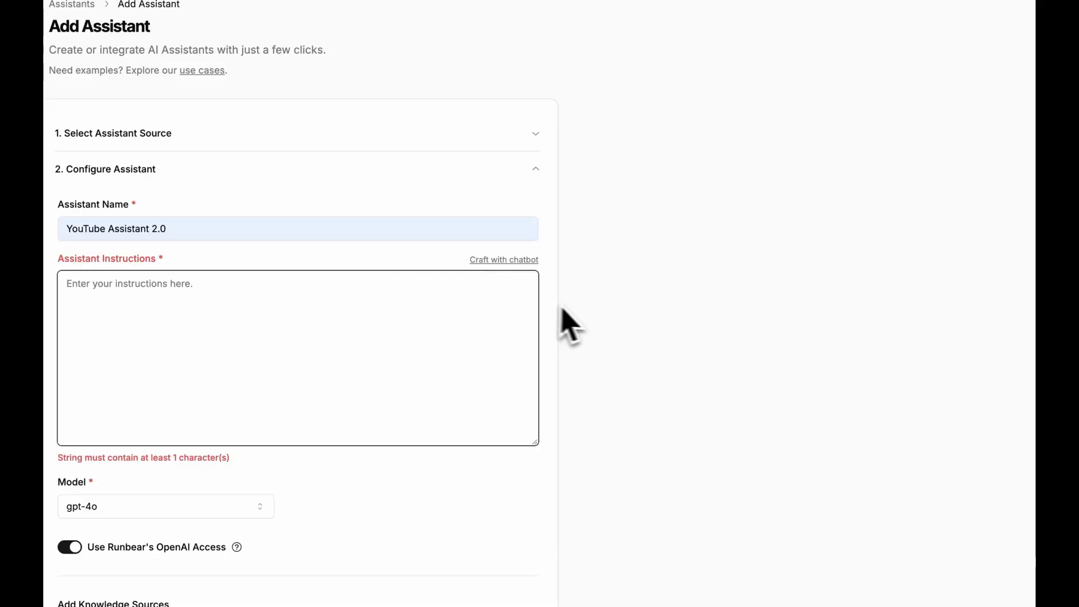
text(You are a creative assistant for the YouTube channel 'Developers Digest,' focused on AI and software development. Your role is to research trending topics, generate compelling video titles, descriptions, and tags, suggest ideas for engaging thumbnails, and provide general advice to optimize the channel's content strategy. Maintain a professional and informative tone tailored to developers and tech enthusiasts.)
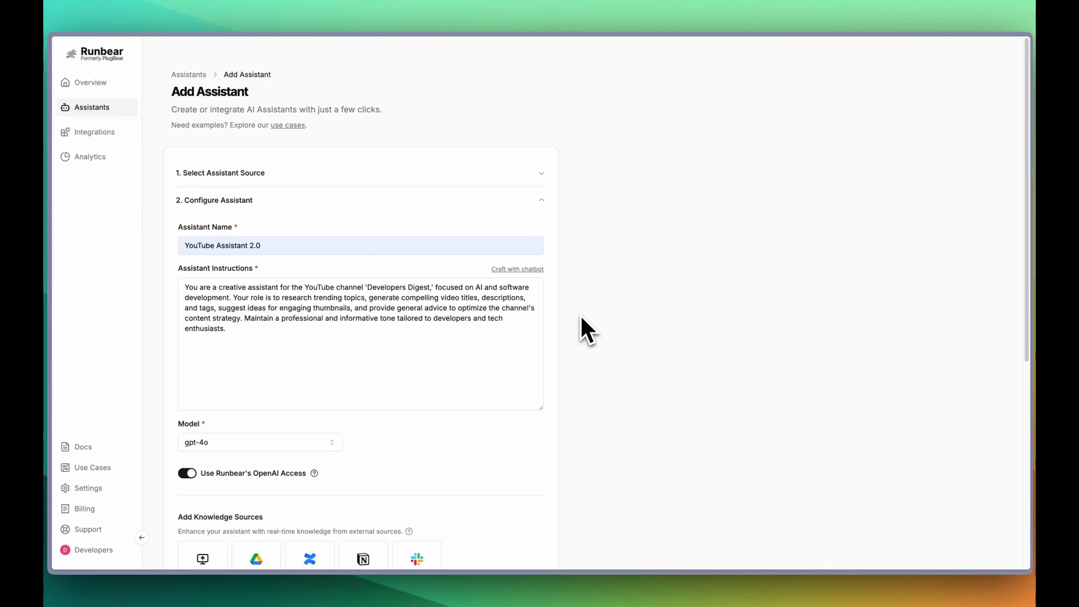
click(235, 327)
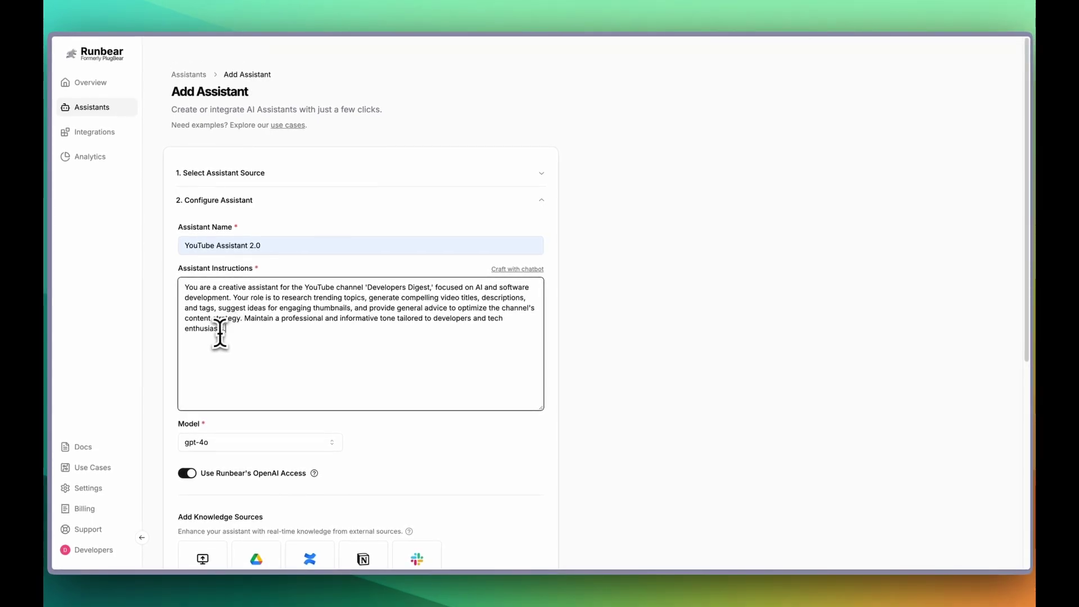
double_click(226, 308)
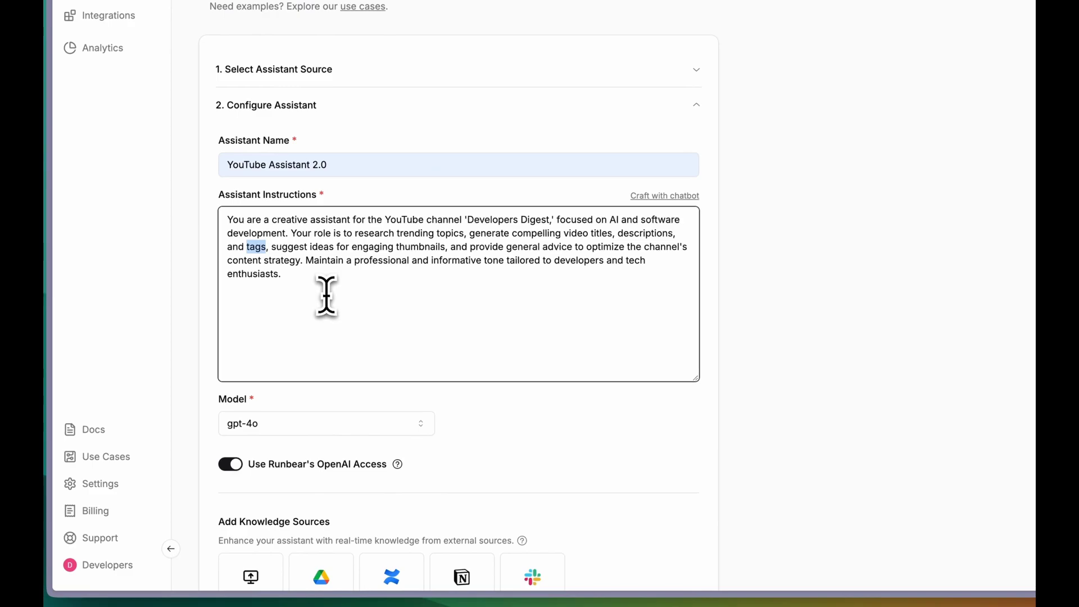
click(369, 428)
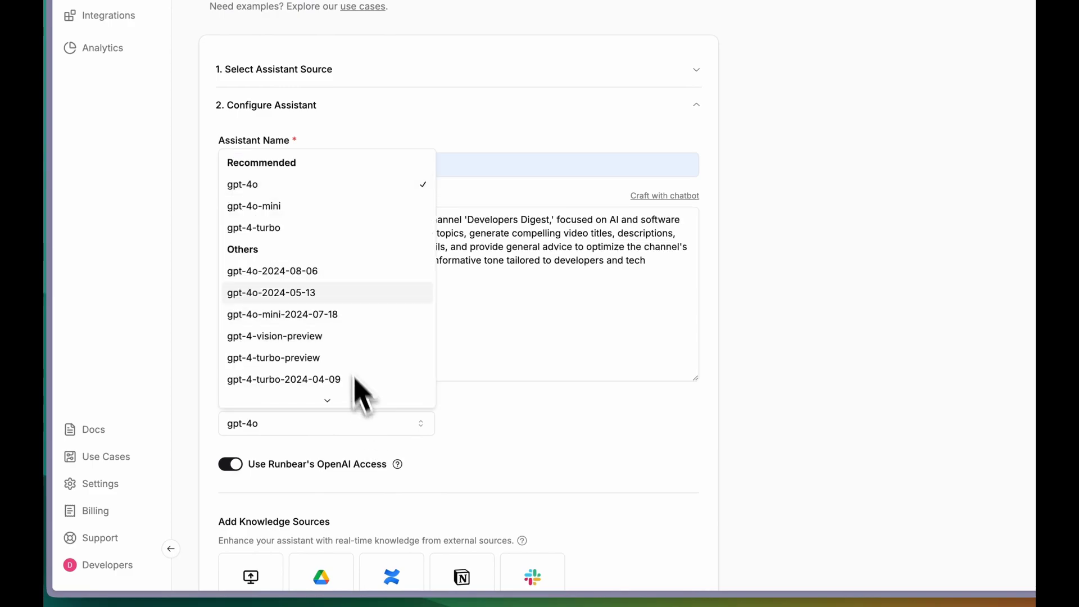
click(482, 409)
mouse_move(398, 471)
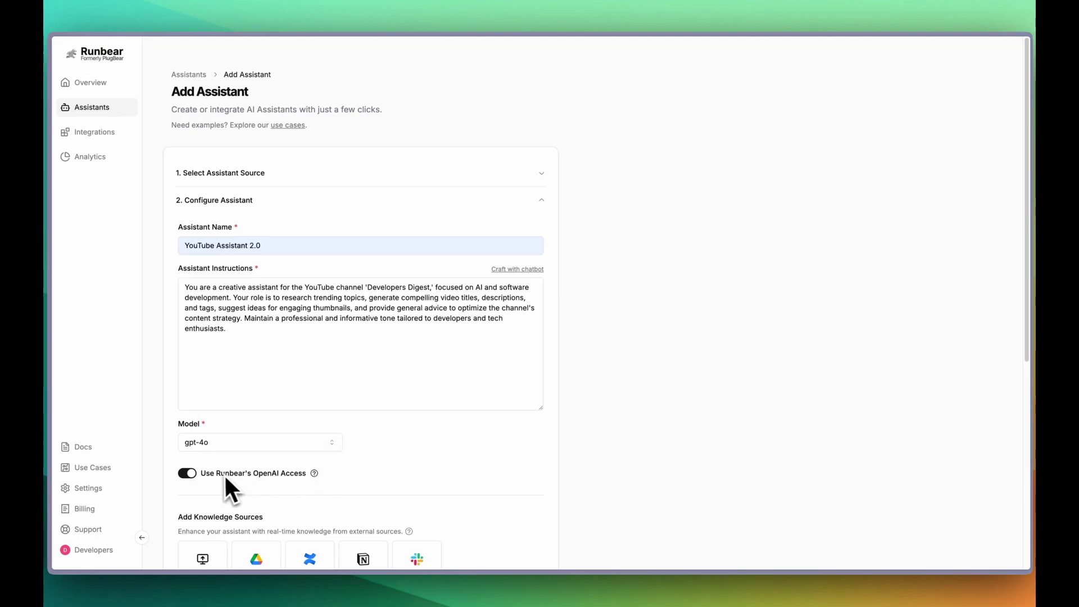
click(191, 473)
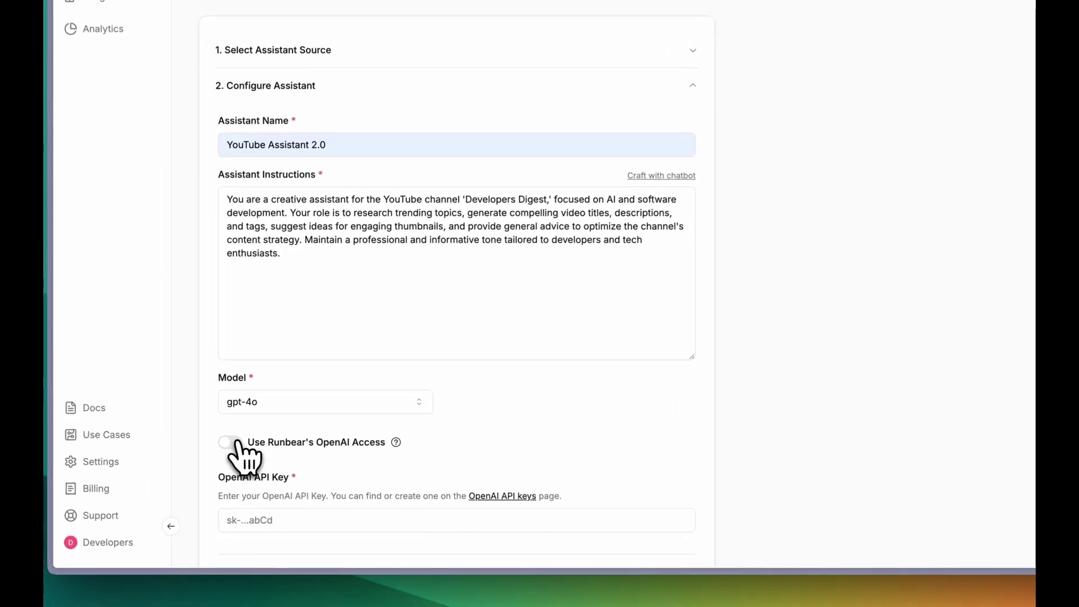
scroll(253, 477, down, 2)
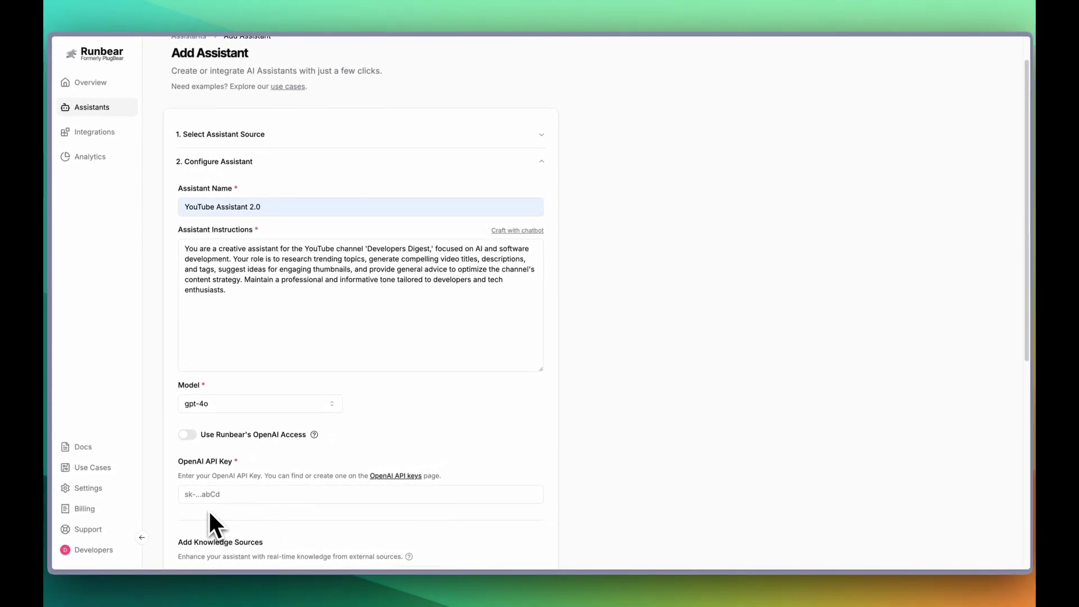
scroll(203, 492, down, 5)
click(186, 291)
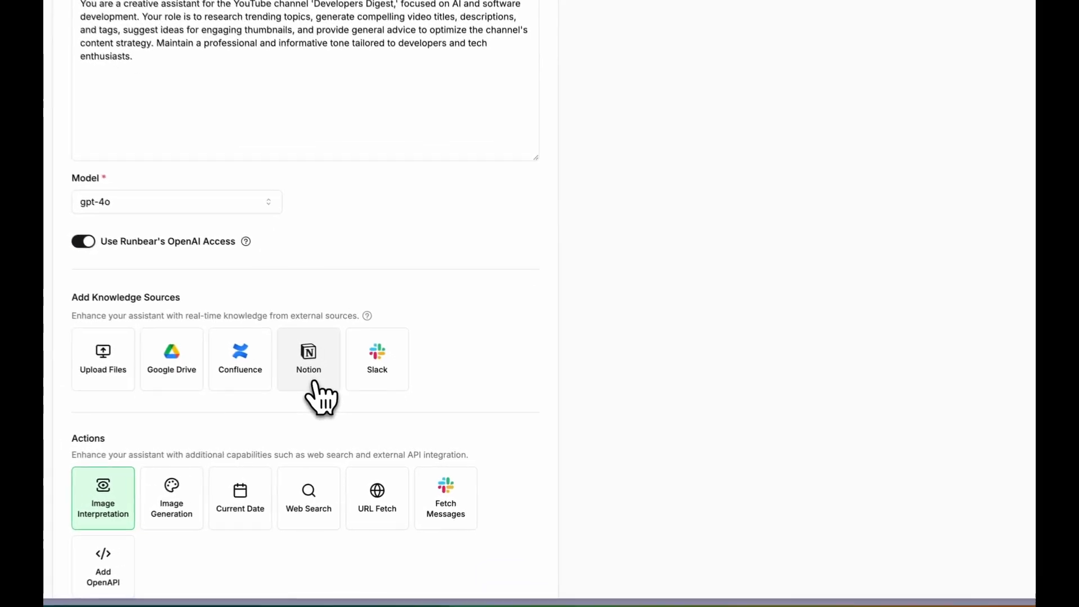
Add Developers Digest's Notion pages as knowledge and confirm the sync.
click(313, 385)
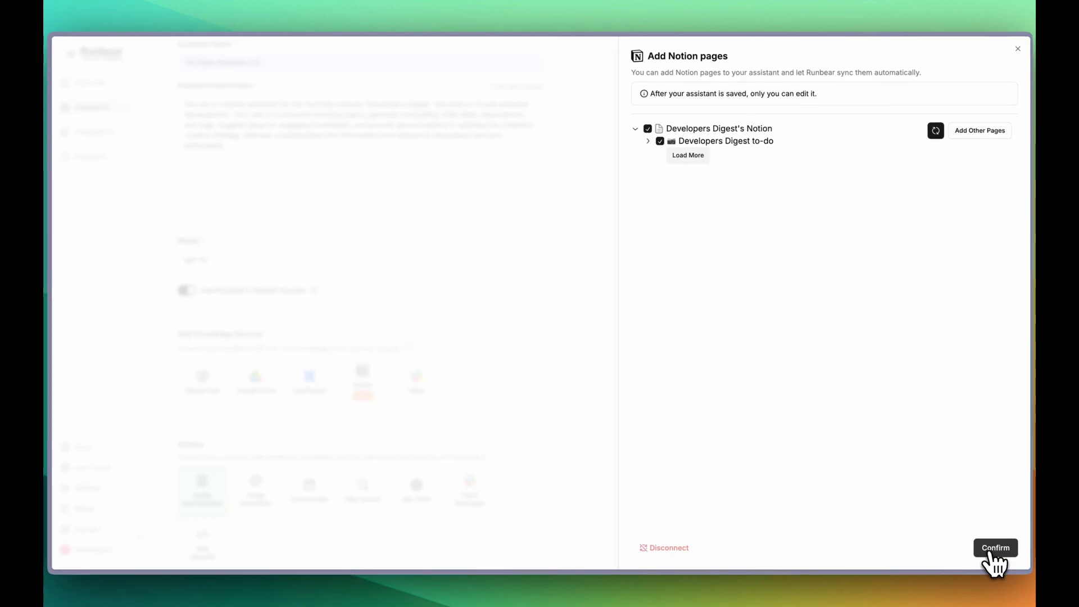
click(992, 549)
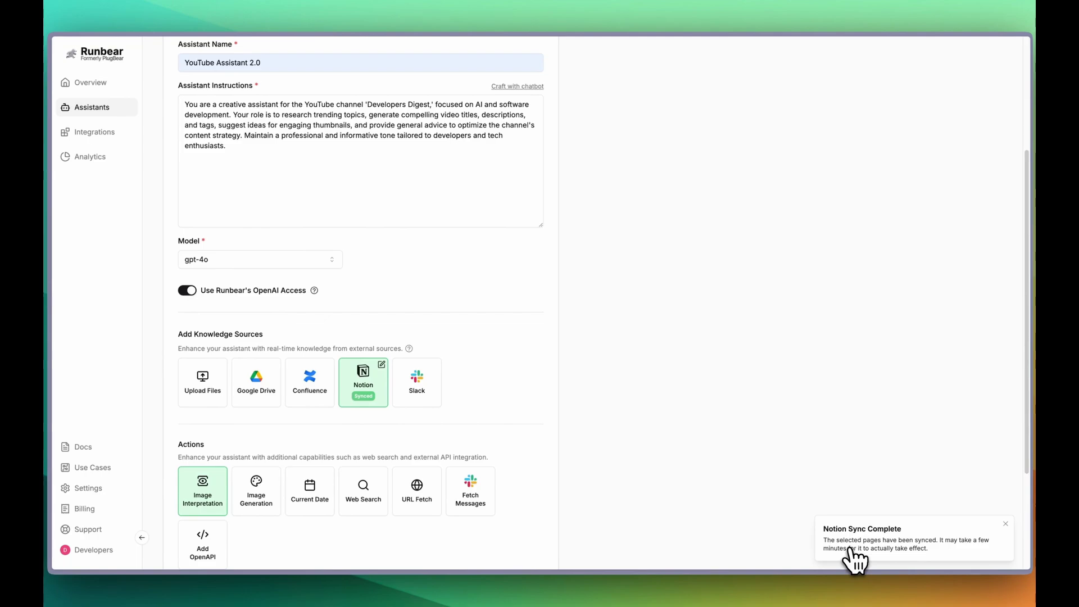
Enable the Image Generation, Current Date, Web Search, URL Fetch and Fetch Messages actions.
scroll(206, 362, down, 3)
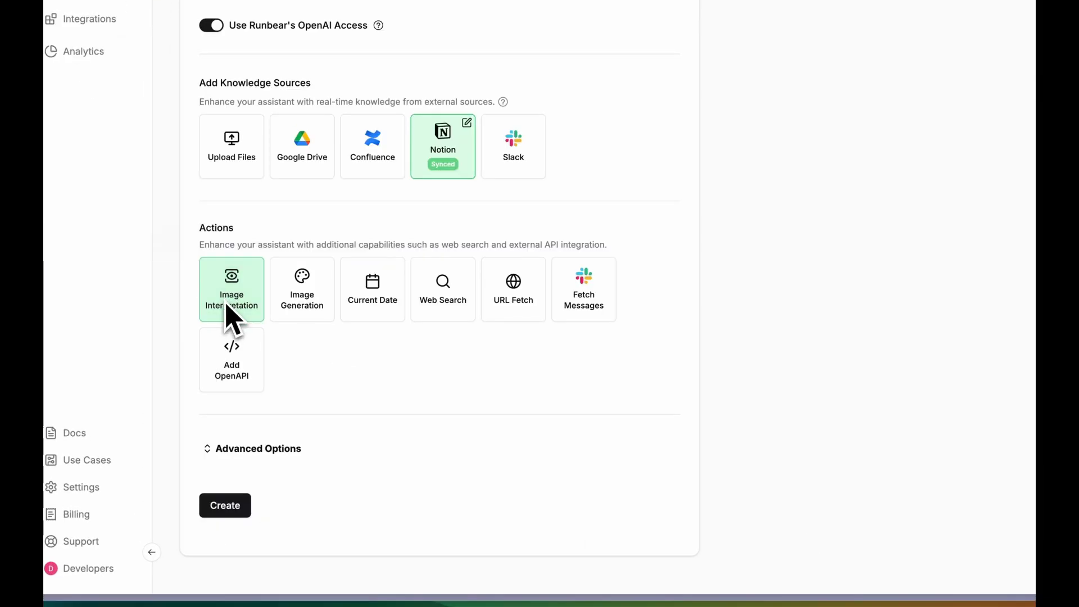
click(259, 346)
click(312, 351)
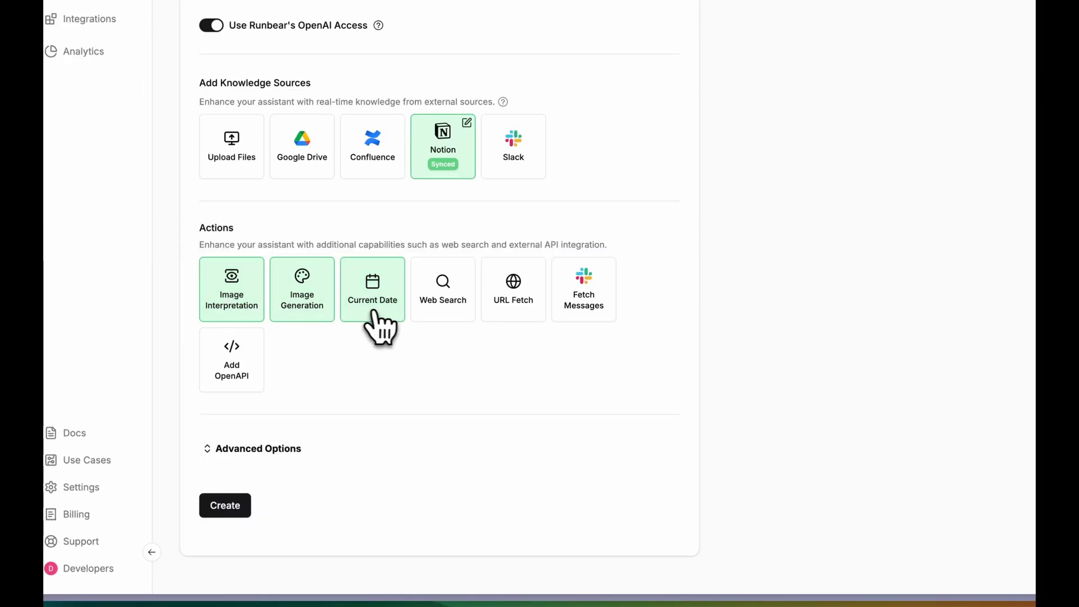
click(449, 312)
click(520, 312)
click(584, 320)
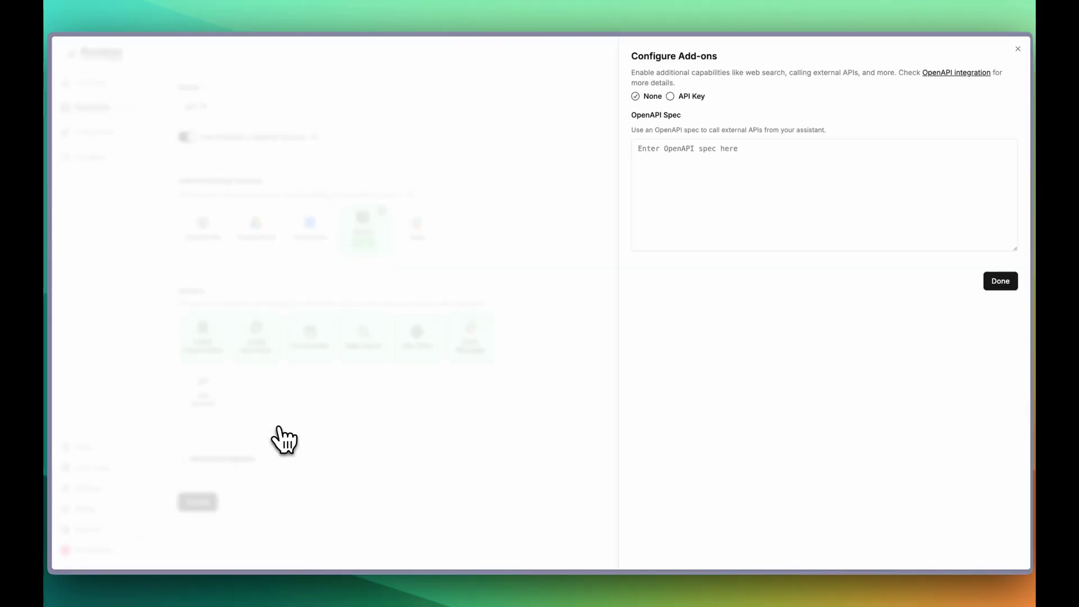
Set the OpenAPI add-on authentication to None instead of API Key.
click(680, 97)
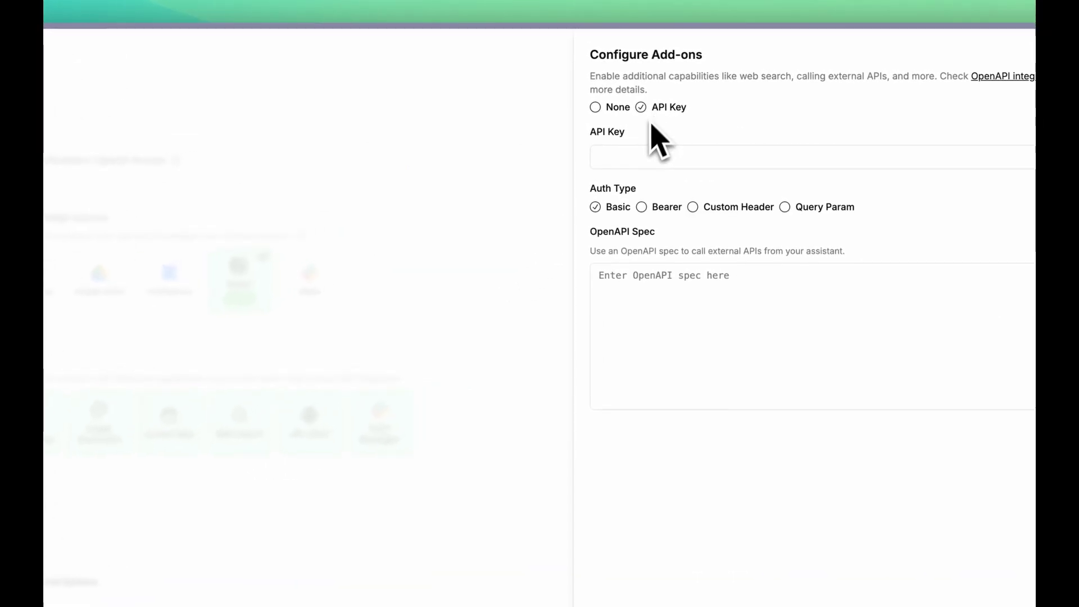
click(595, 106)
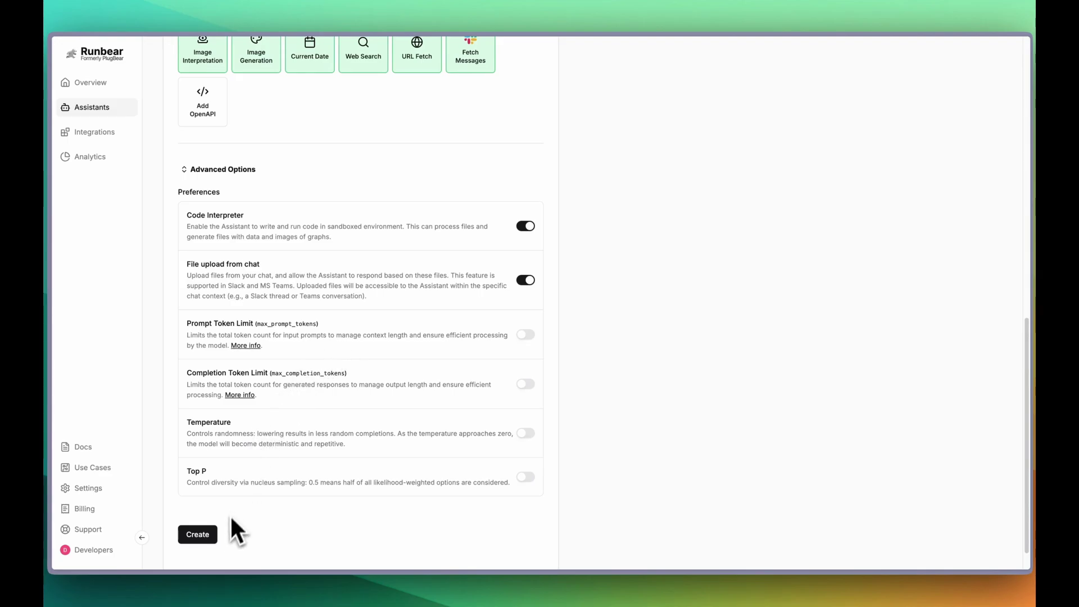
Create the assistant and its custom Slack bot using the Developers Digest Demo token.
click(205, 533)
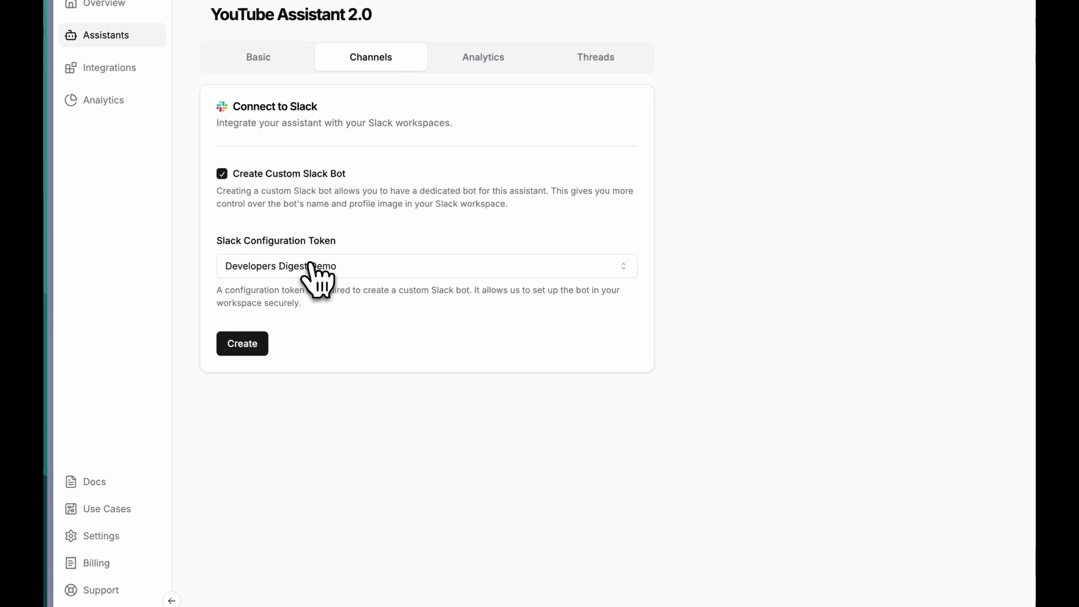
click(318, 270)
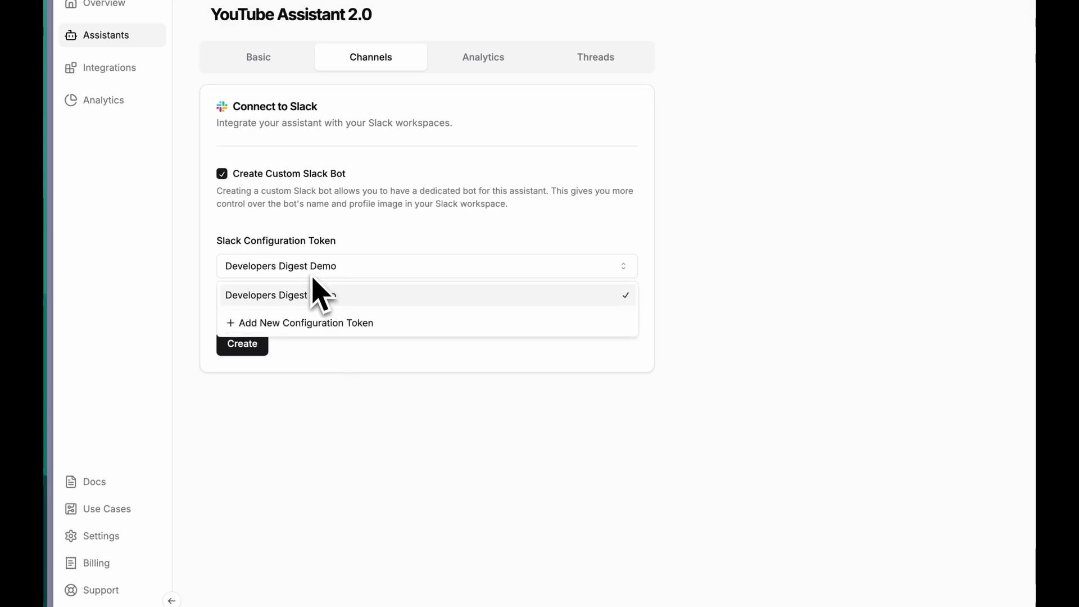
click(326, 299)
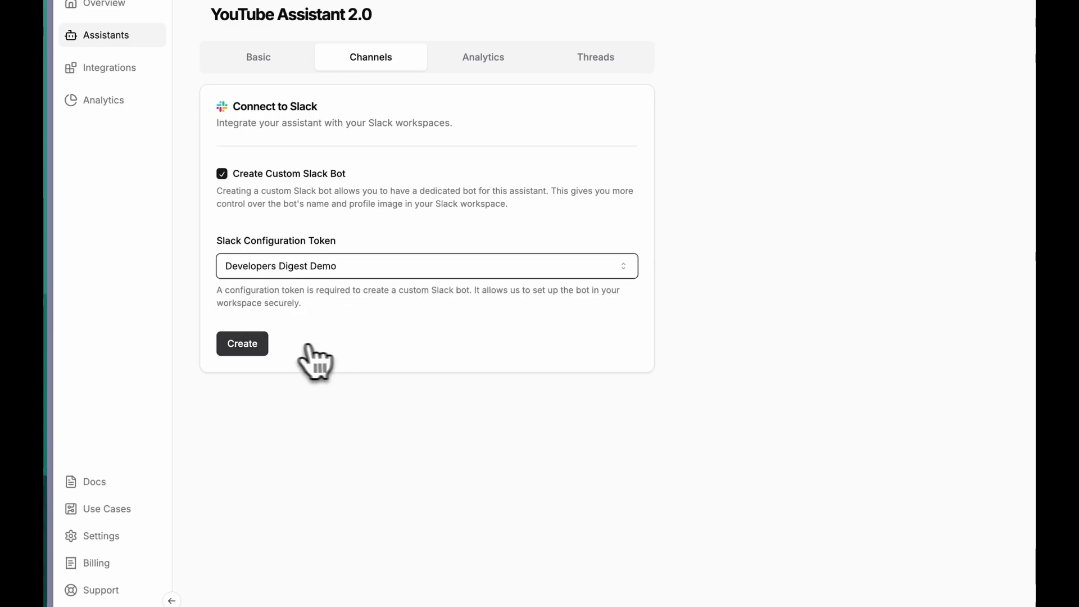
click(253, 344)
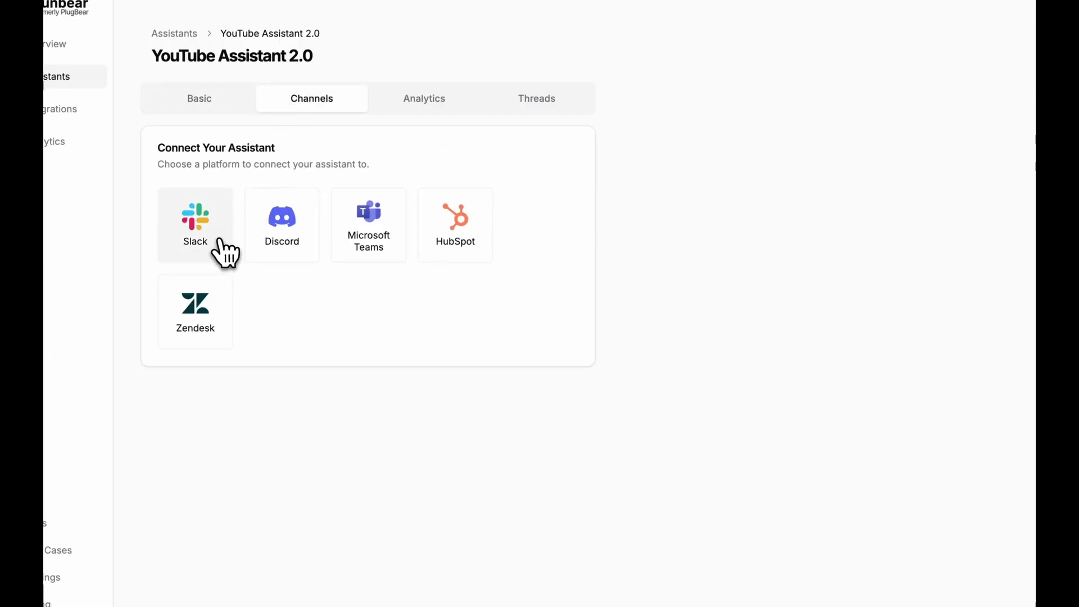
Install the bot into the Developers Digest Demo workspace and allow access.
click(224, 251)
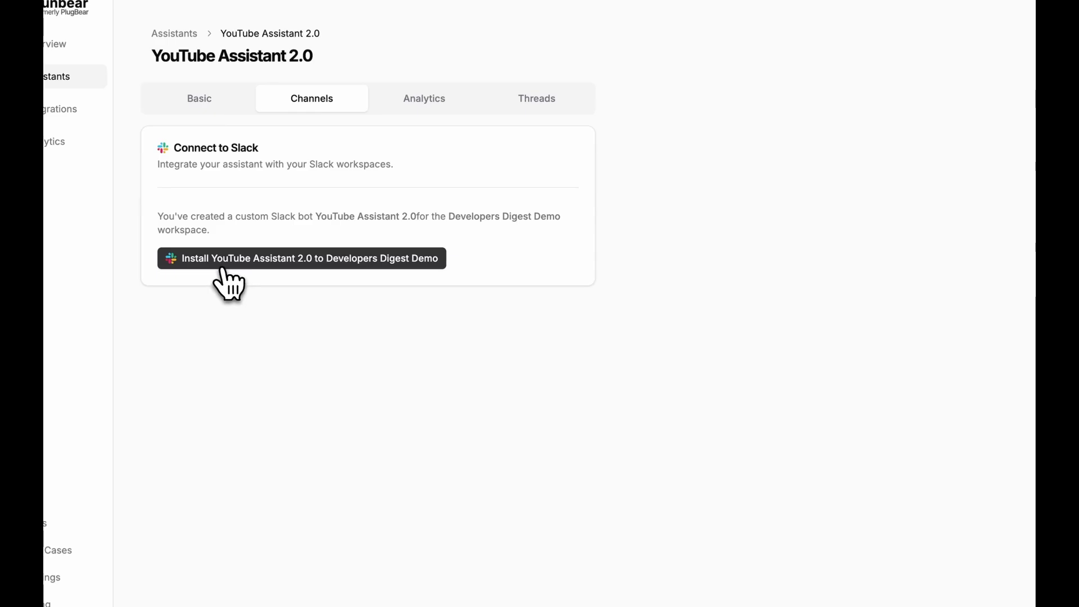
click(224, 267)
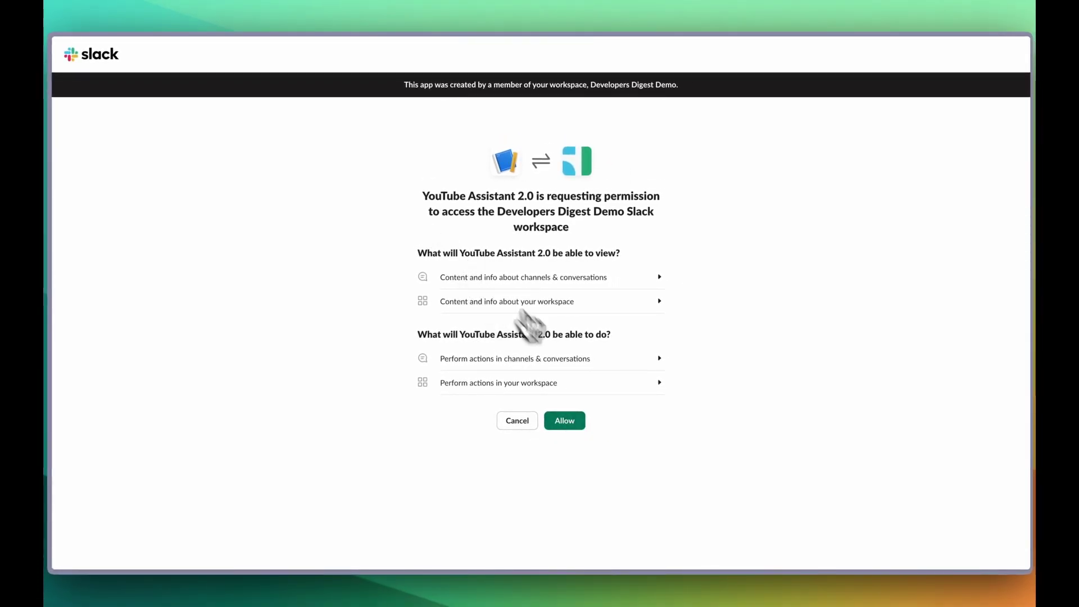
click(568, 421)
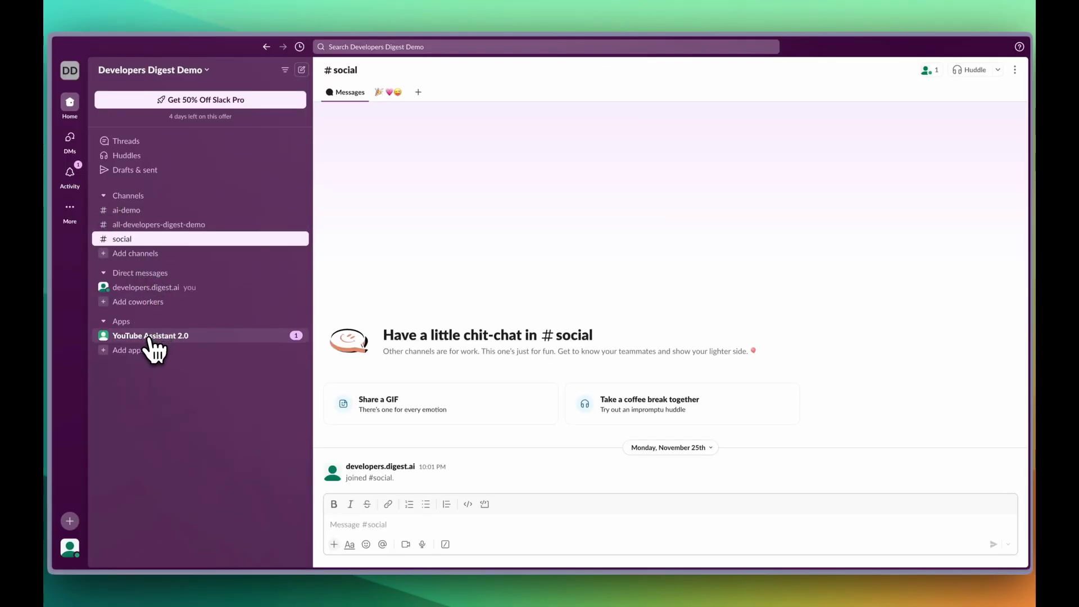
Send YouTube Assistant 2.0 a 'Hello world' direct message, read its threaded reply, then return to Runbear.
click(147, 338)
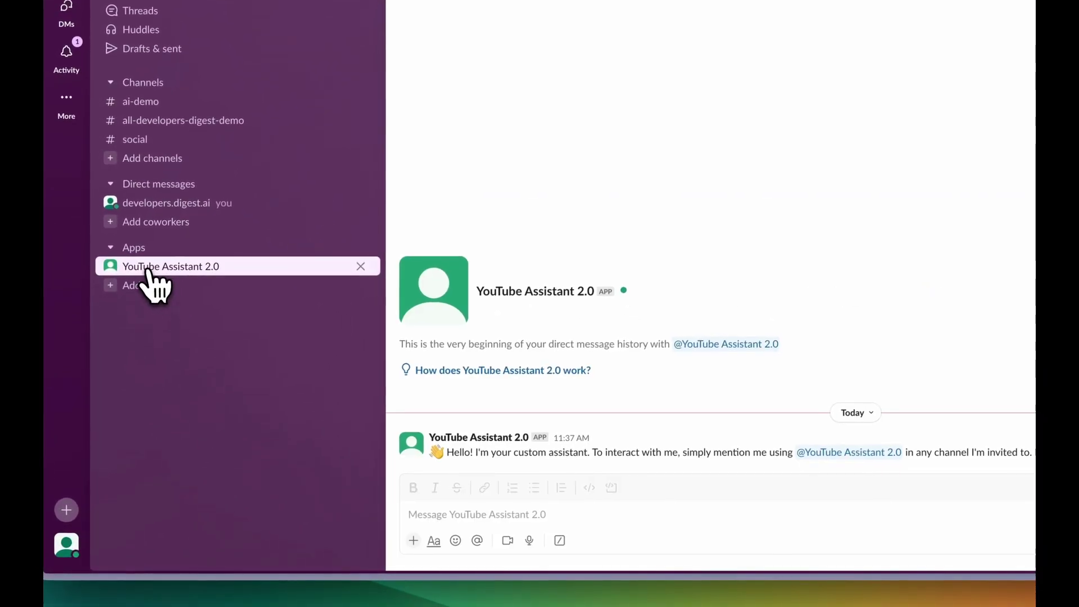
click(552, 513)
text(Hello worl)
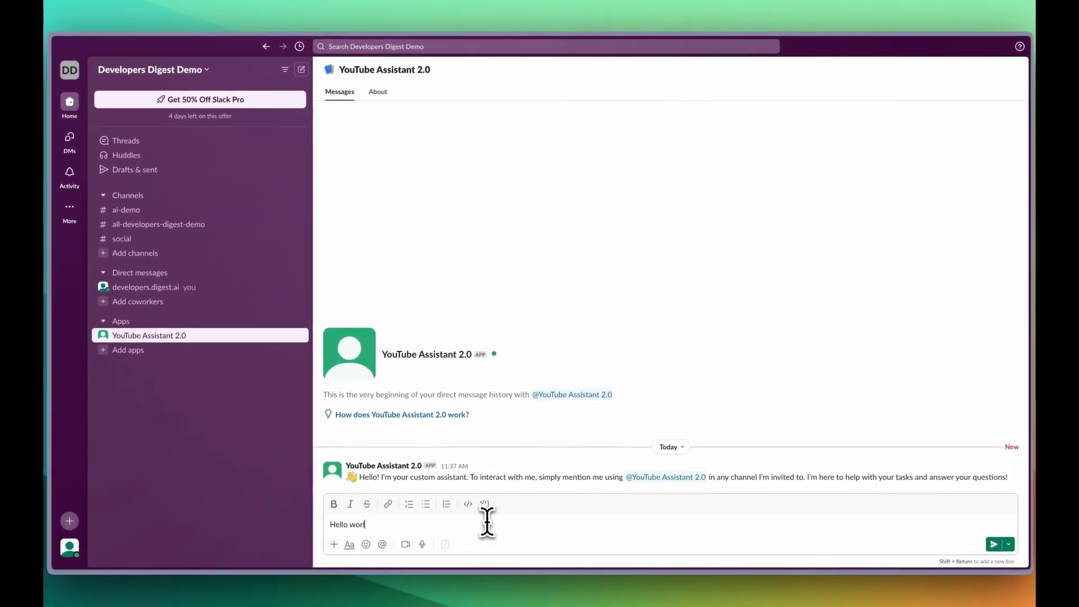
text(d)
key(Return)
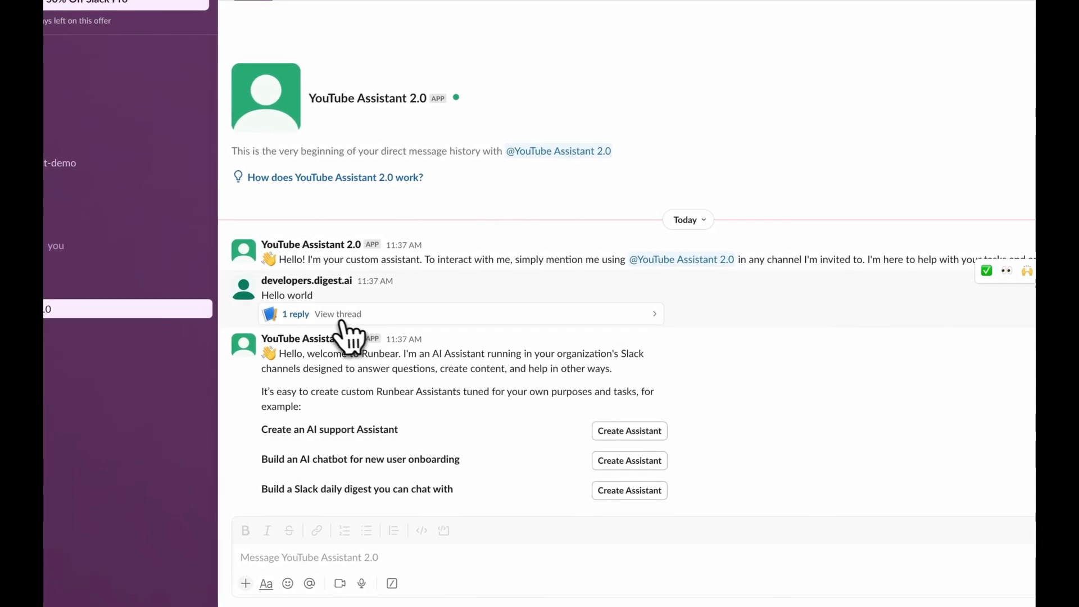
click(214, 304)
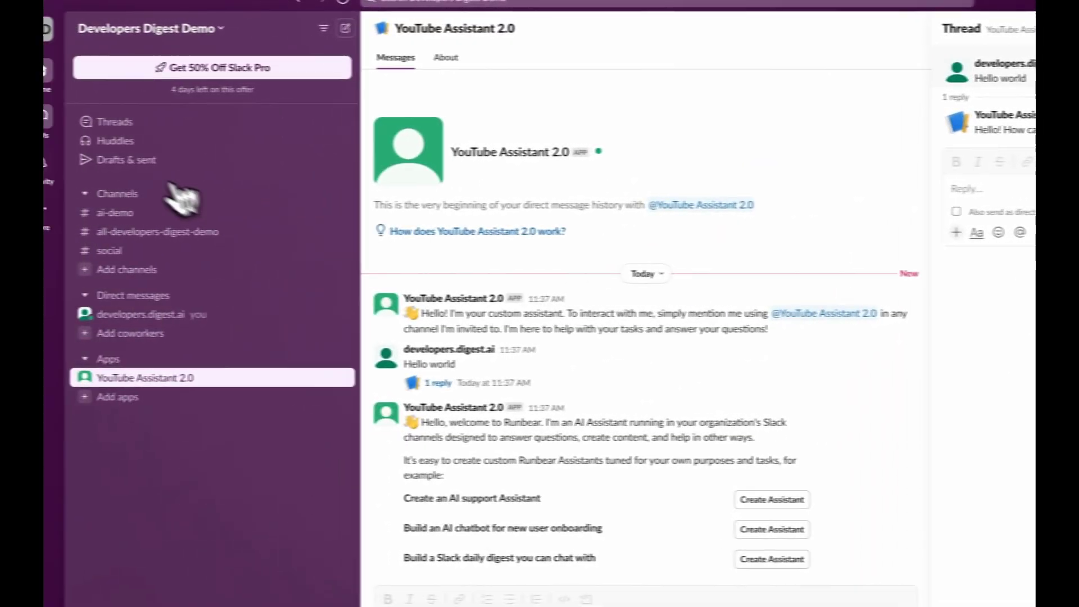
click(62, 169)
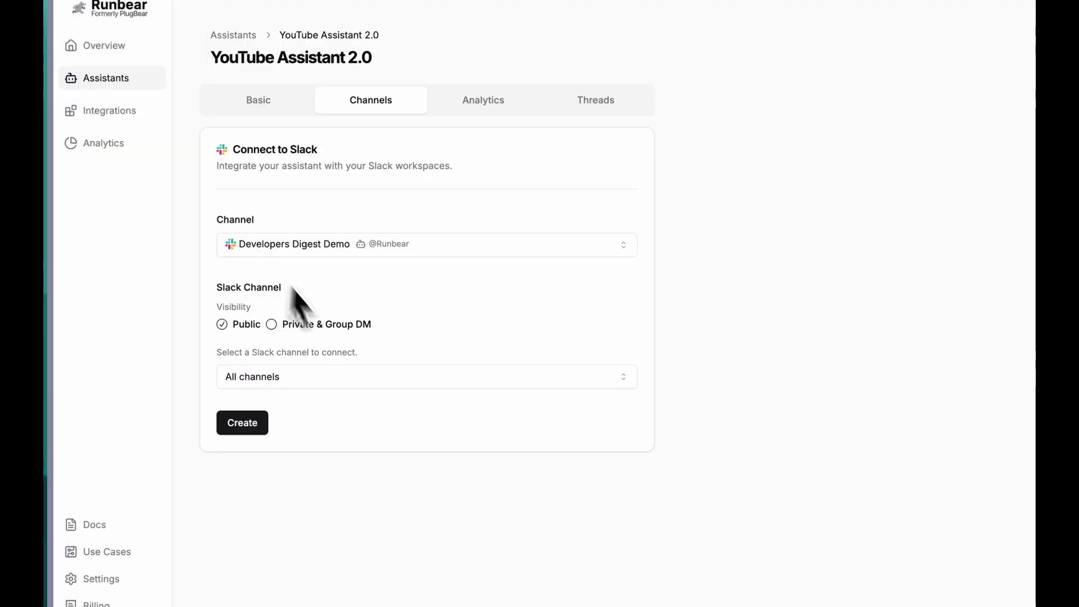
Create a Slack connection for YouTube Assistant 2.0 targeting the #social channel.
click(332, 377)
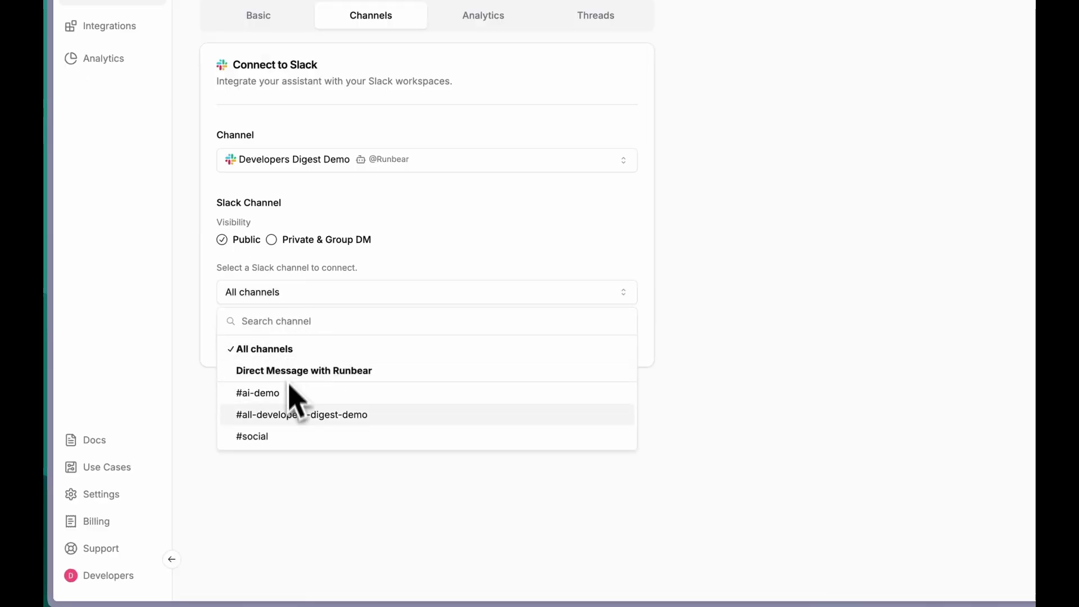
click(284, 438)
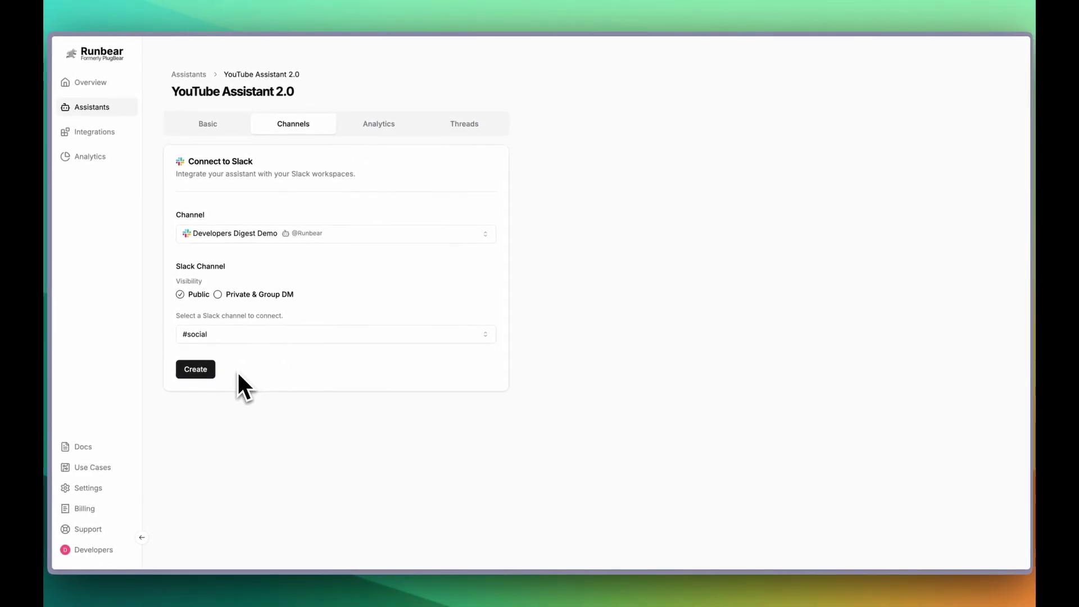
click(215, 371)
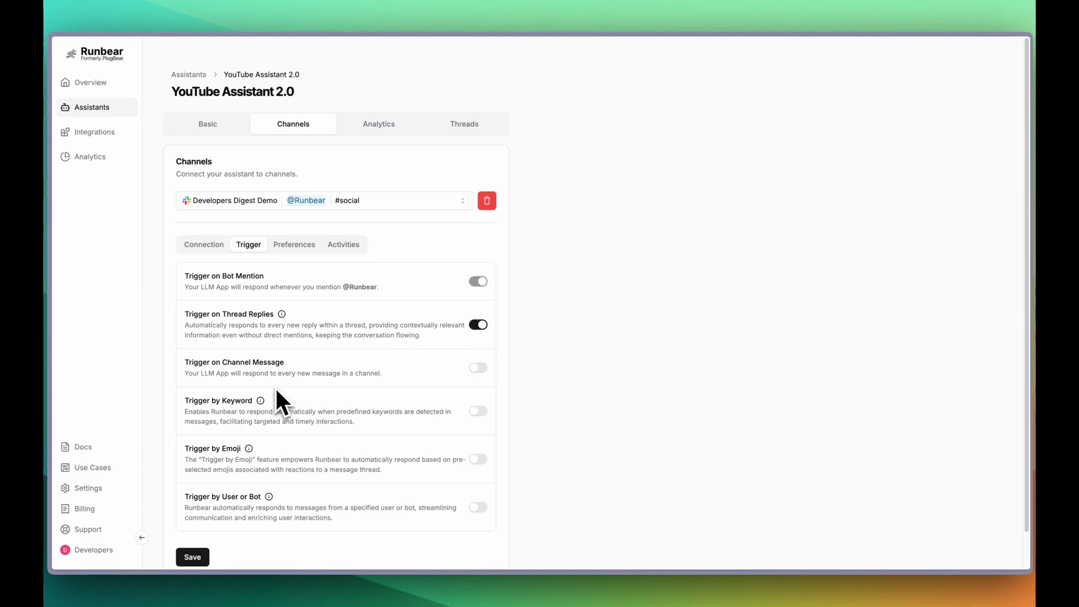
Look through the Preferences settings of the #social connection.
click(294, 244)
scroll(397, 289, down, 1)
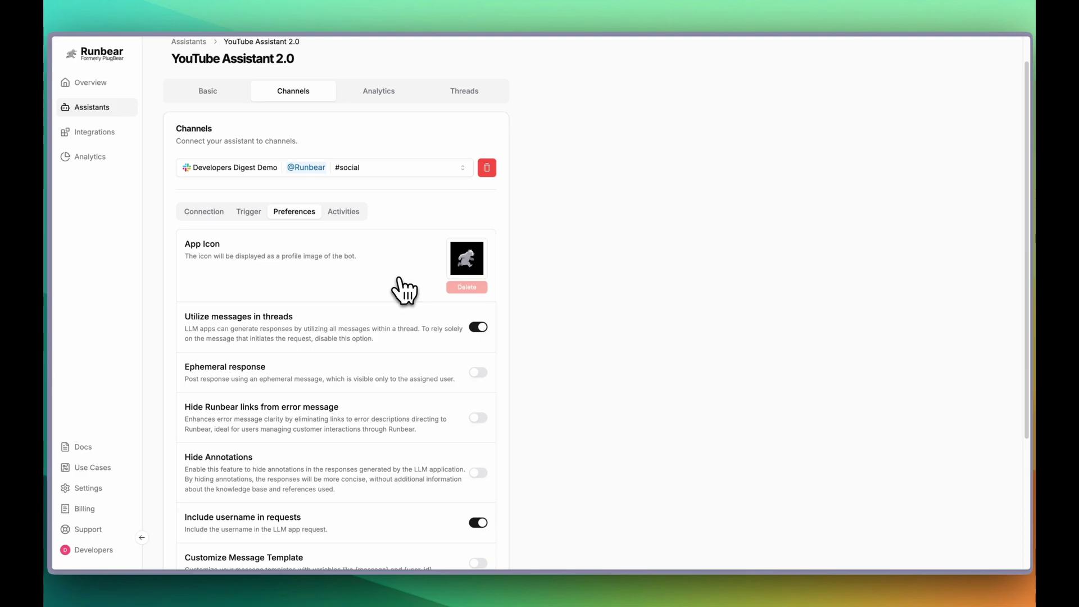
scroll(287, 484, down, 2)
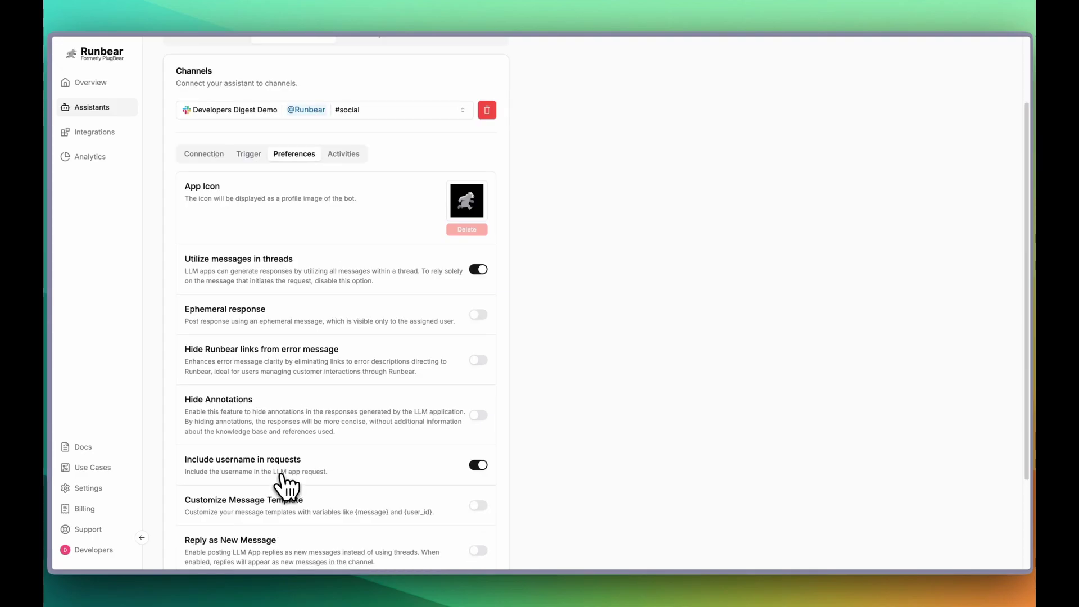
scroll(284, 484, down, 1)
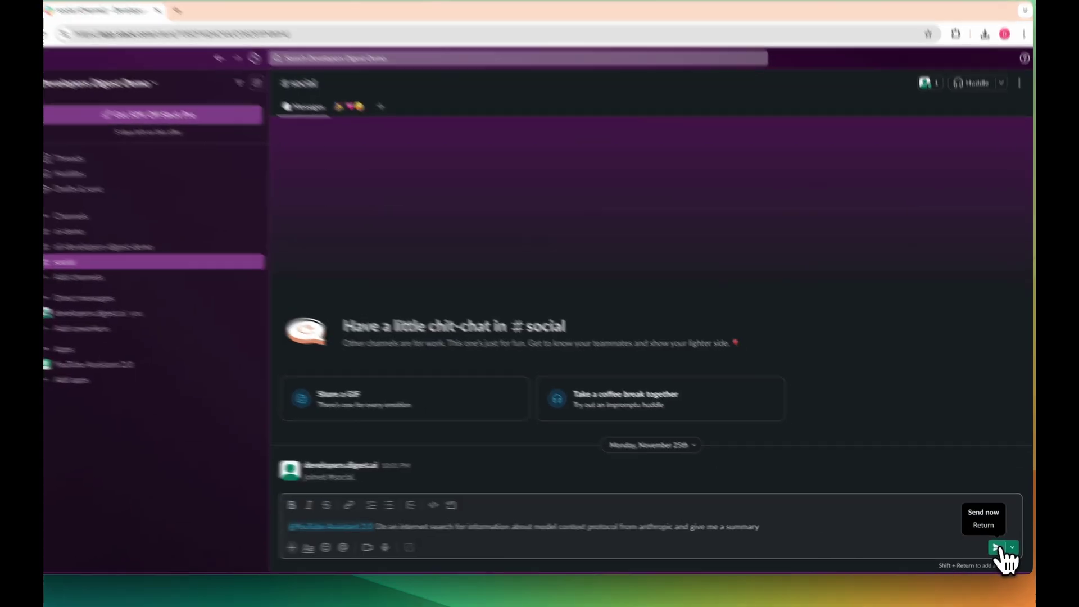
click(996, 547)
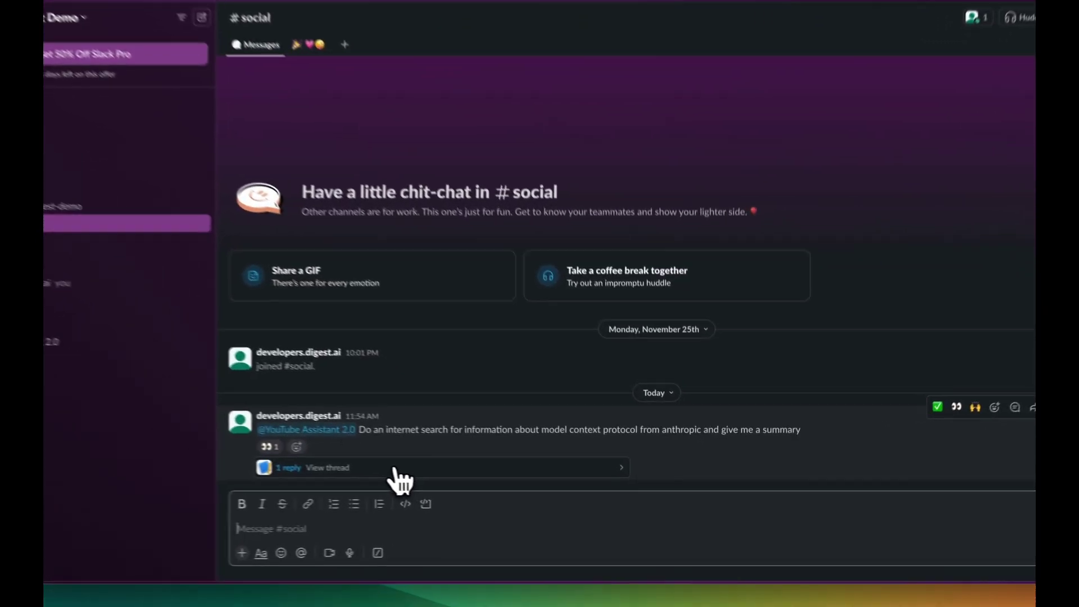
Read the assistant's six-point Model Context Protocol summary in its reply thread.
click(458, 481)
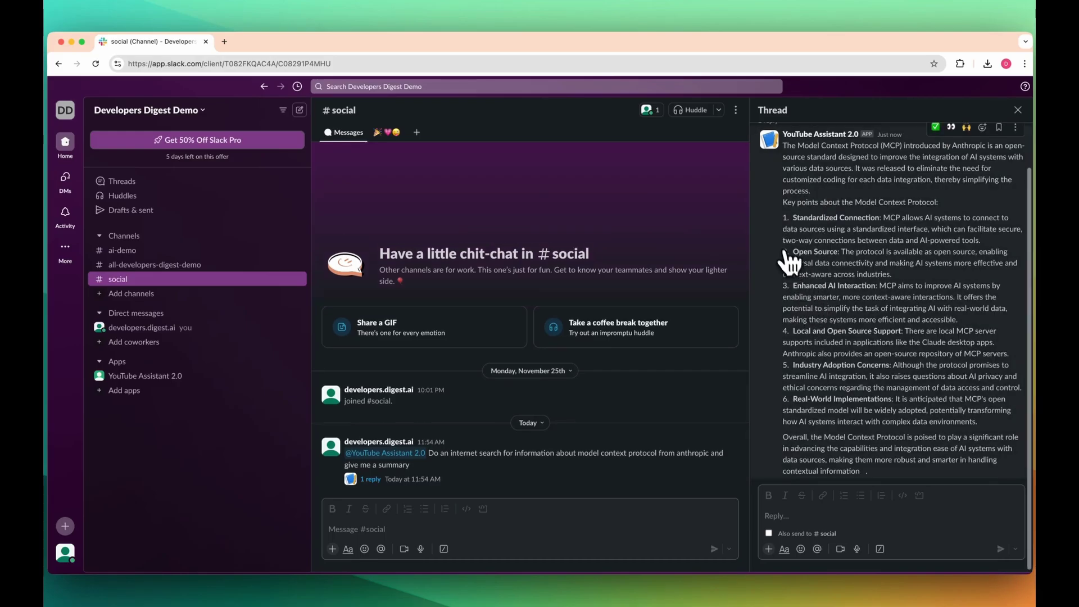
scroll(809, 287, up, 2)
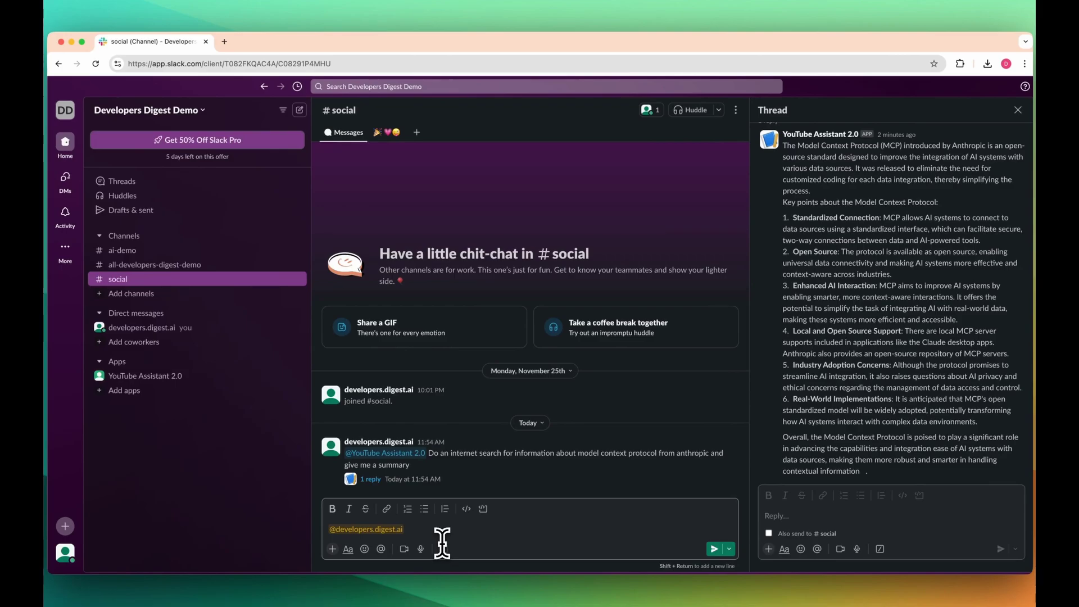
text(what)
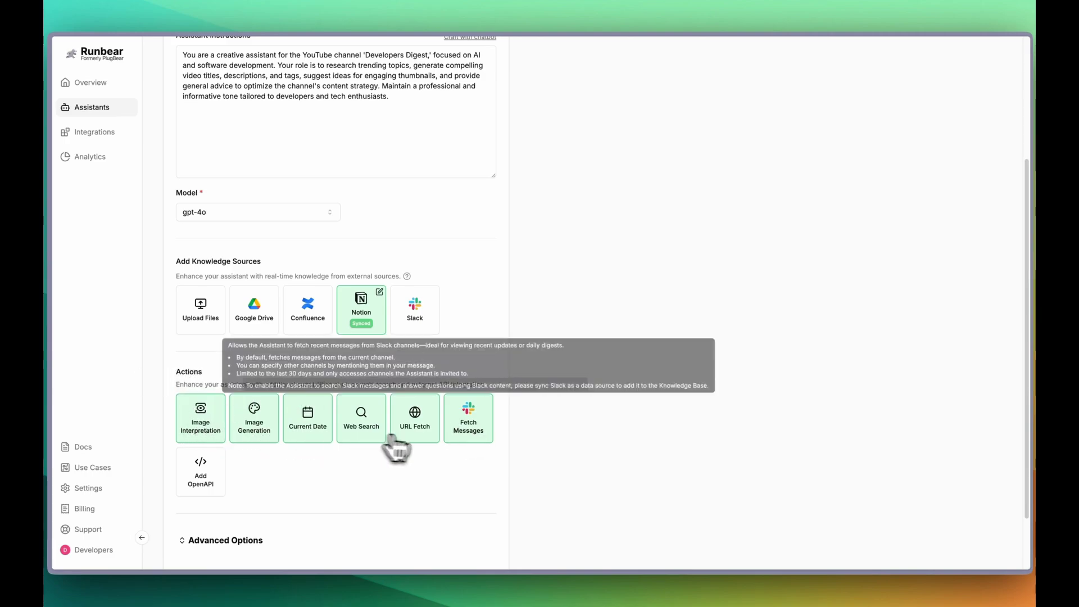
scroll(268, 477, up, 1)
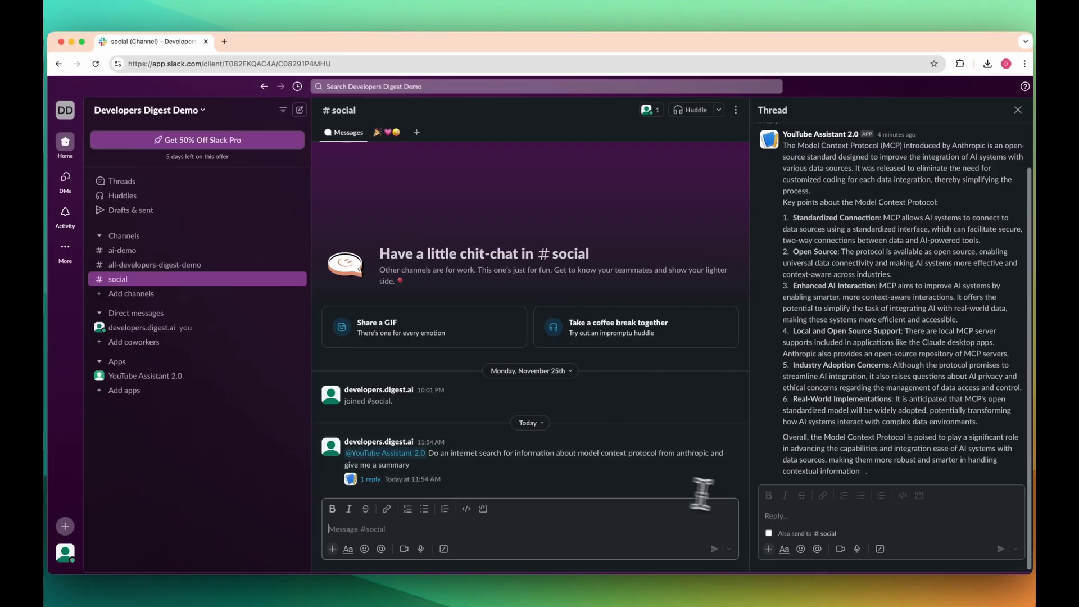
Ask in the thread for a relevant image for the MCP YouTube video and review the generated illustration.
click(787, 516)
text(I am making a YouTube video about this, lets now generate a relevant image for this)
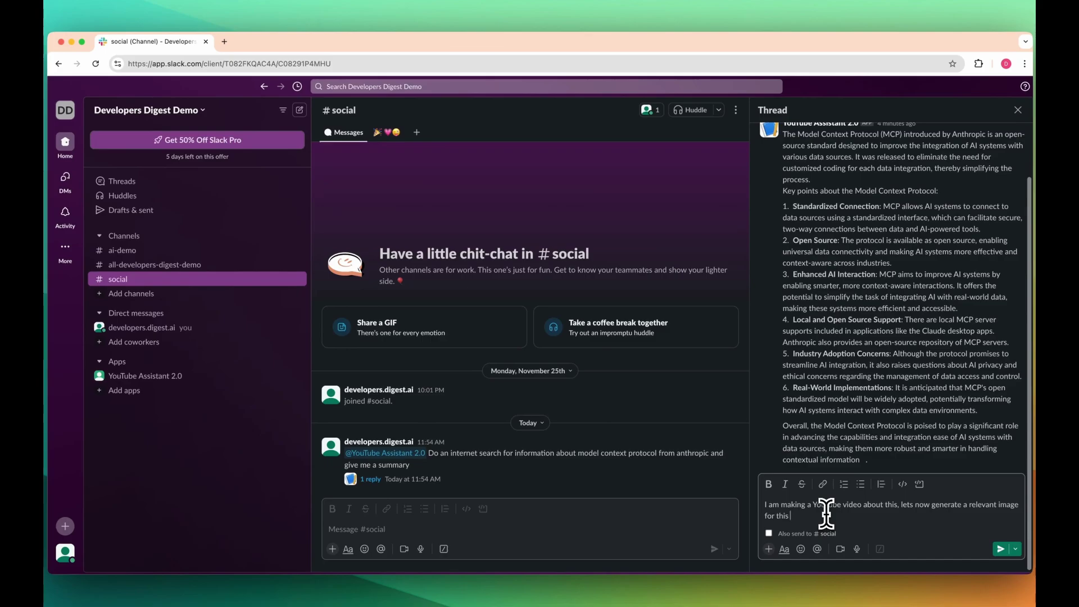
key(Return)
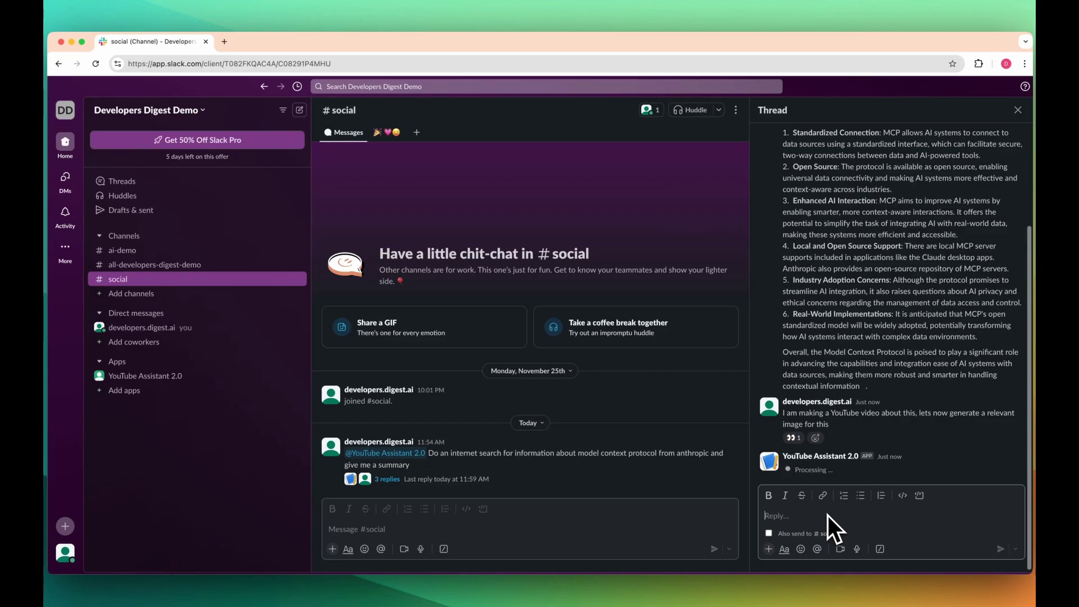
scroll(860, 339, up, 1)
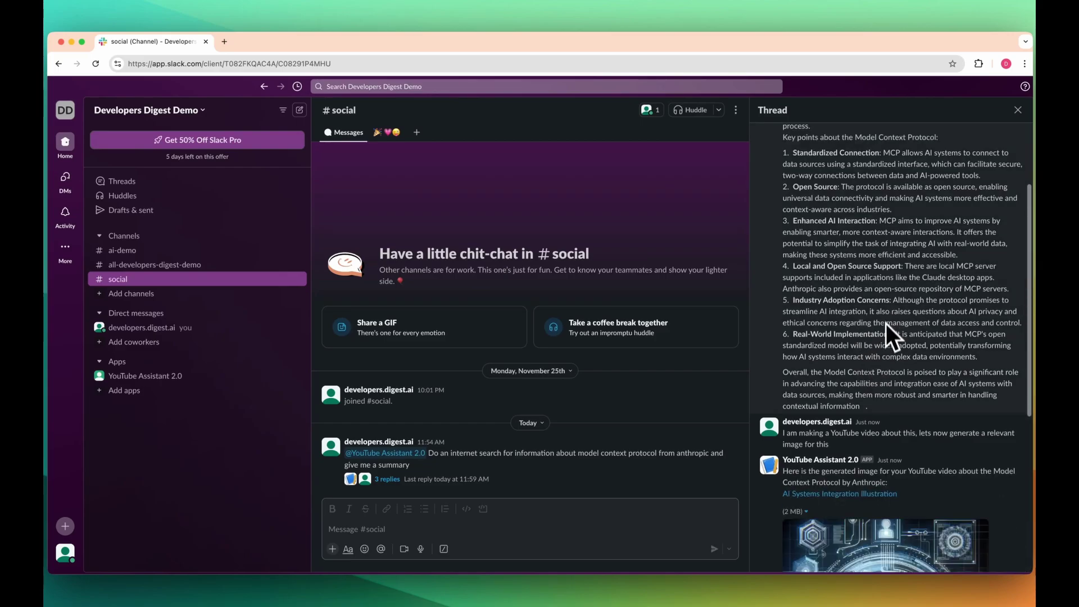
scroll(885, 343, down, 1)
scroll(929, 493, down, 5)
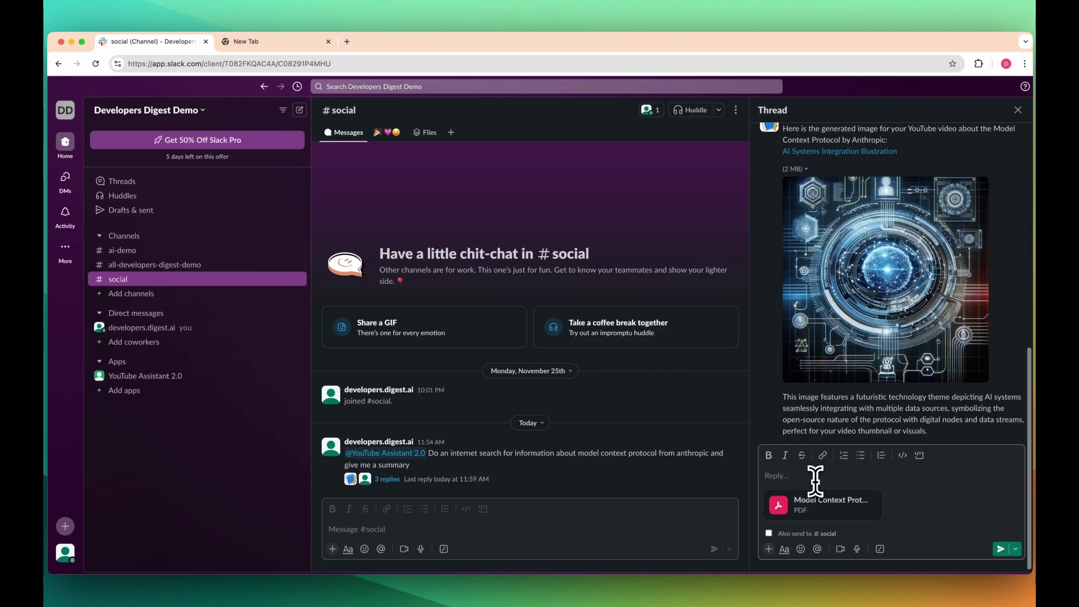
Request a description, 5 title ideas and 10 comma-separated tags from the transcript PDF, and preview the PDF.
text(Generate a description 5 title ideas as well as 10)
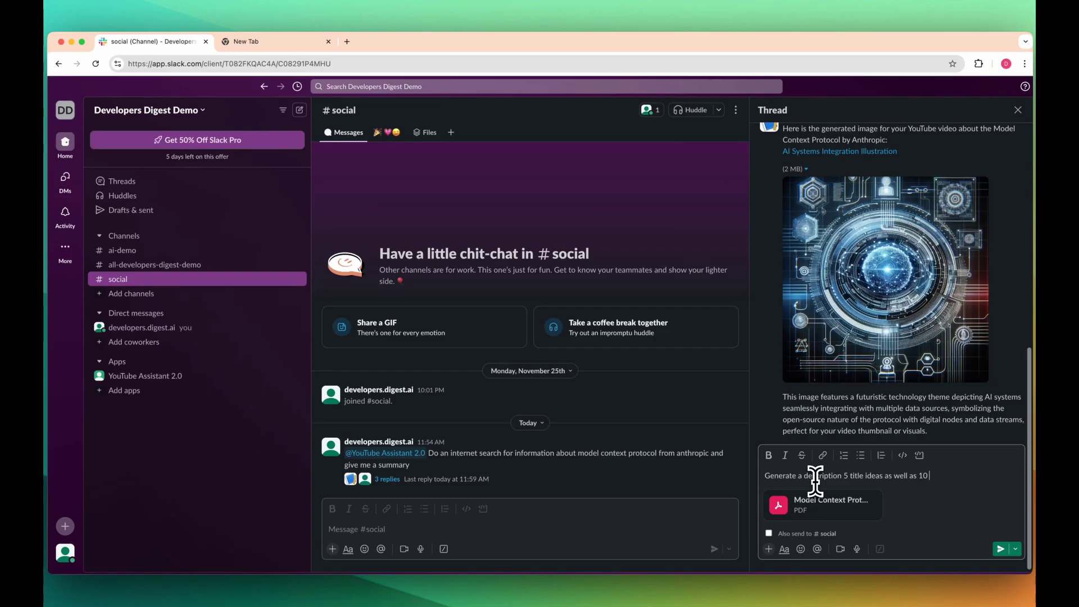
text( comma seperated tags for my video based on whats within this document)
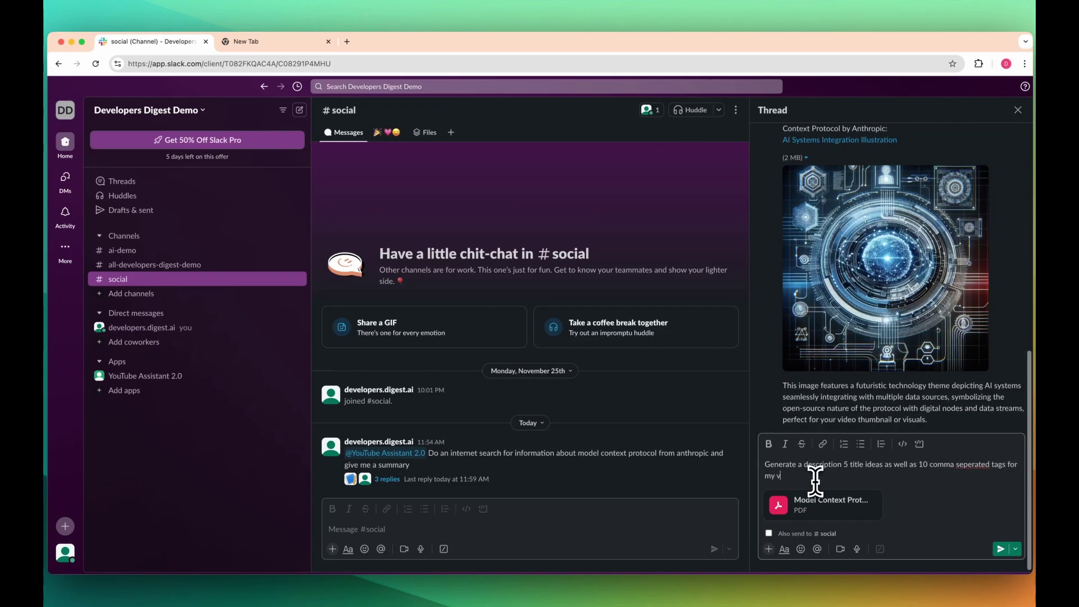
key(Return)
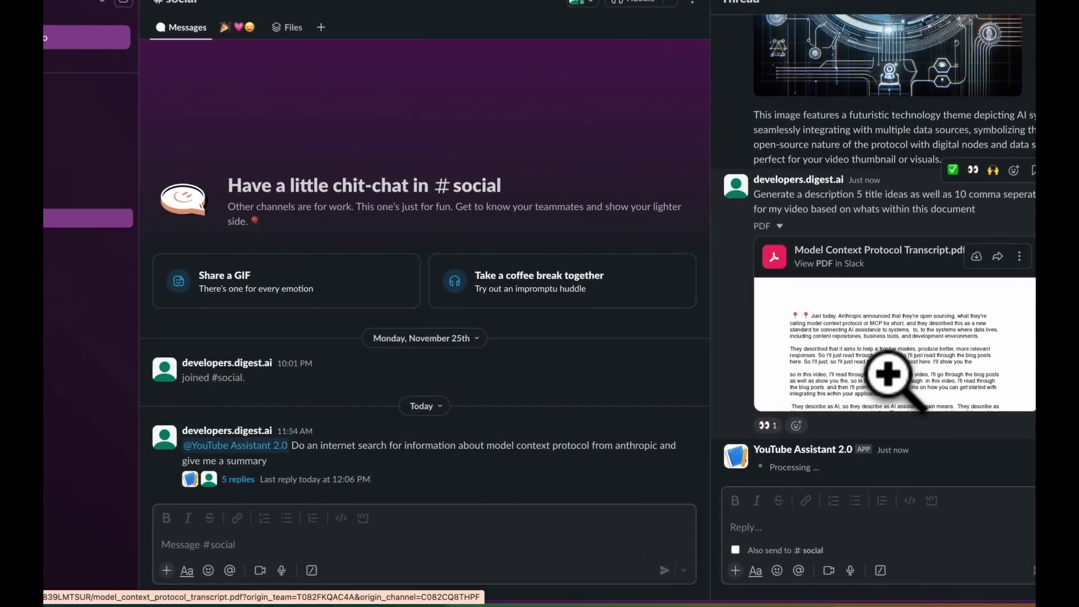
click(888, 375)
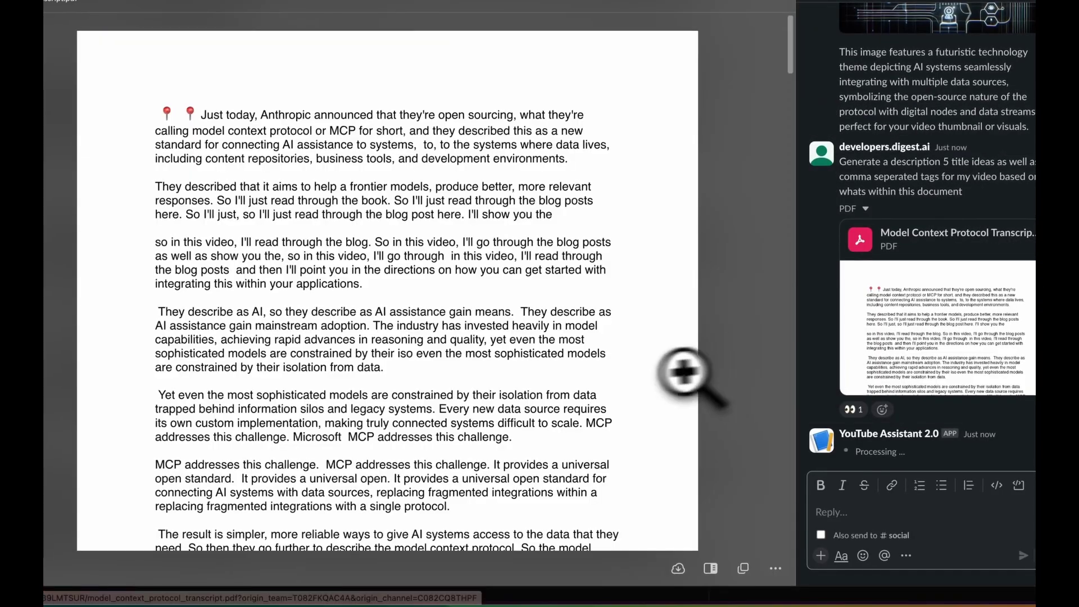
scroll(440, 366, down, 15)
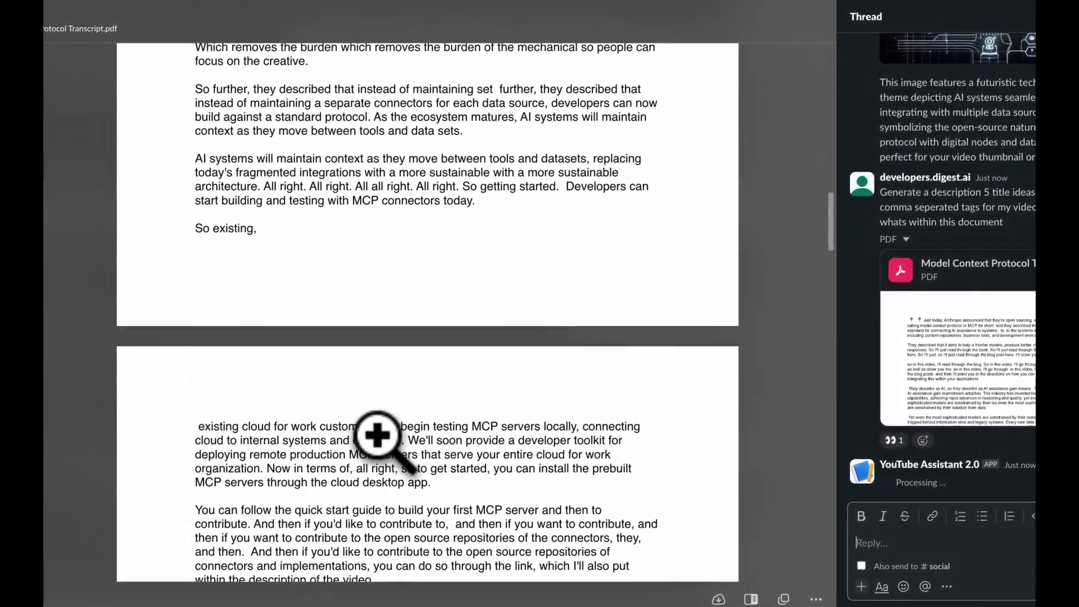
scroll(377, 435, down, 15)
key(Escape)
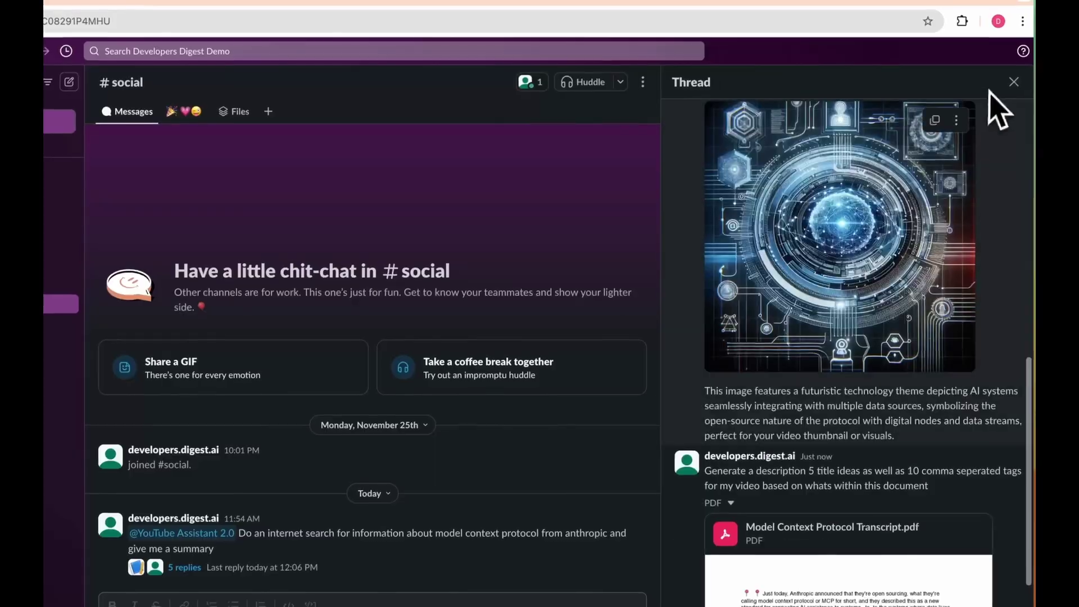
scroll(877, 337, down, 3)
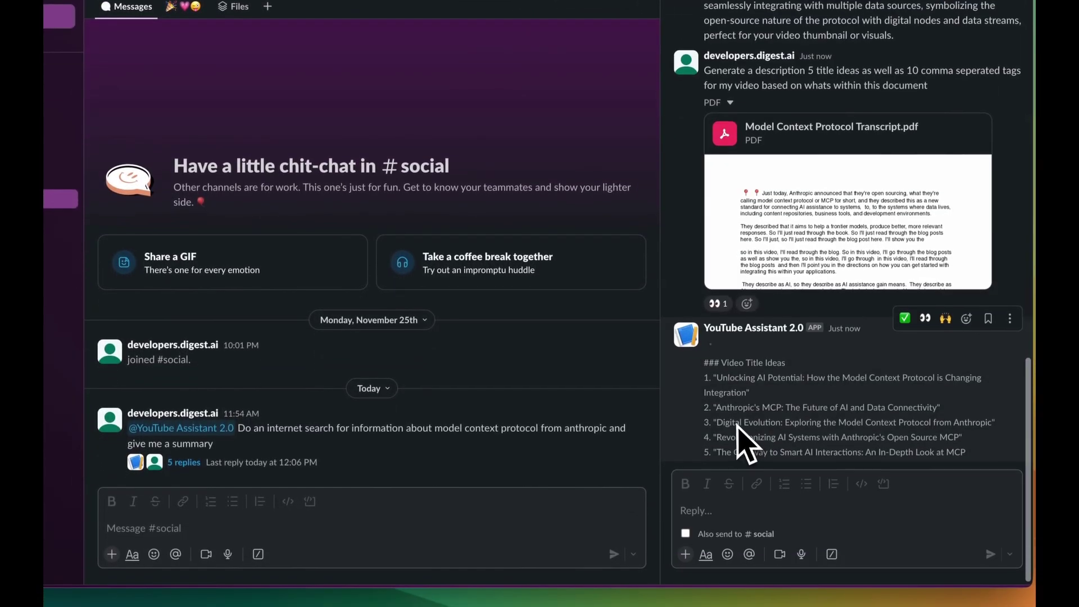
scroll(747, 427, down, 3)
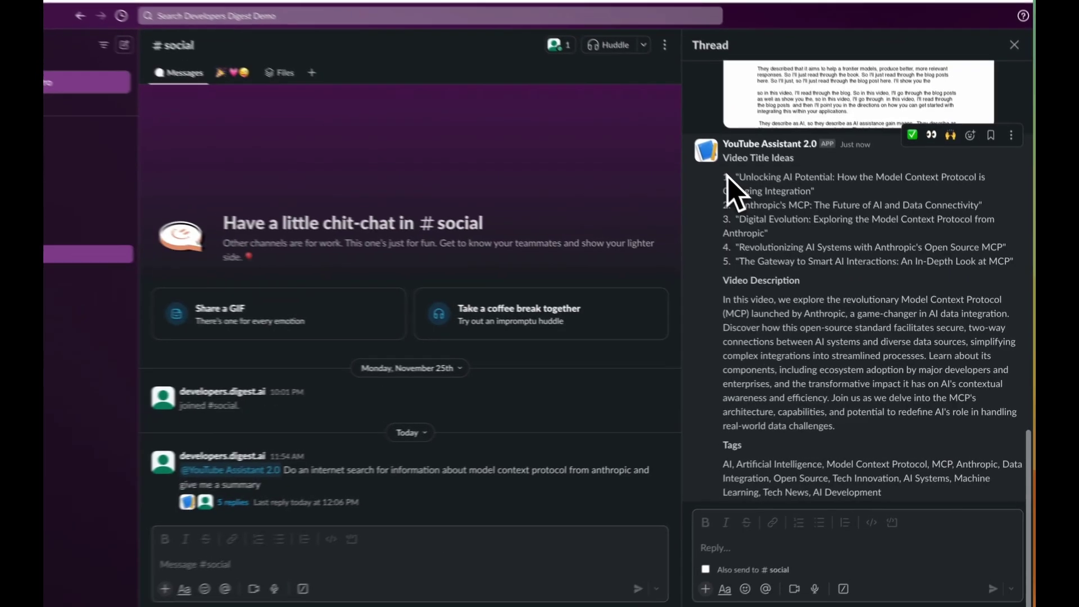
Highlight the five title ideas, the description paragraph and the tag list in the assistant's reply.
drag(783, 216, 1012, 285)
click(893, 297)
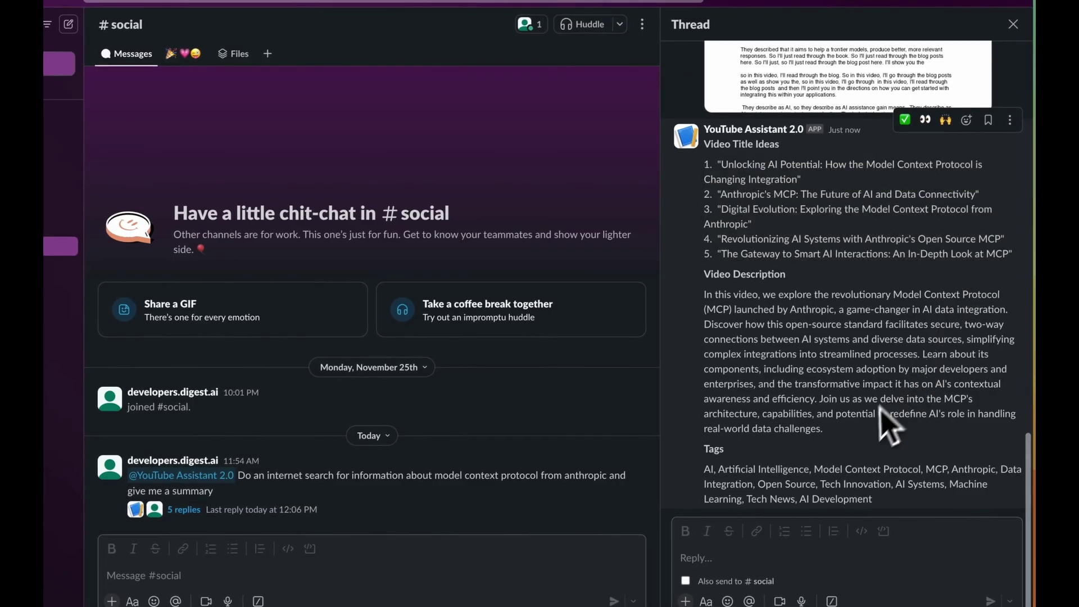
drag(704, 294, 846, 430)
click(846, 430)
drag(880, 507, 696, 471)
click(777, 471)
scroll(781, 472, up, 15)
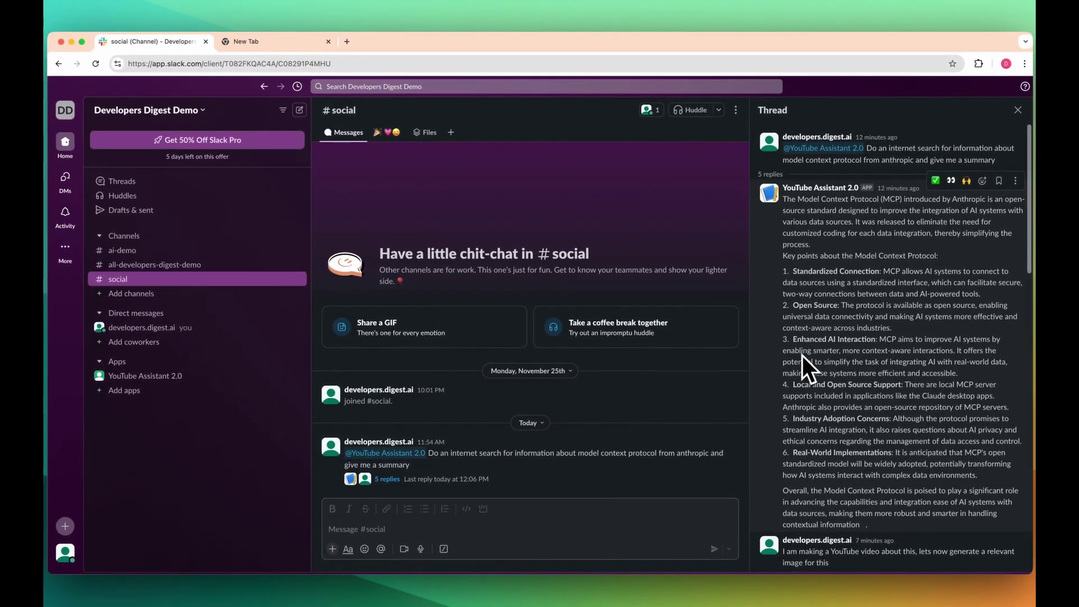
scroll(803, 356, down, 2)
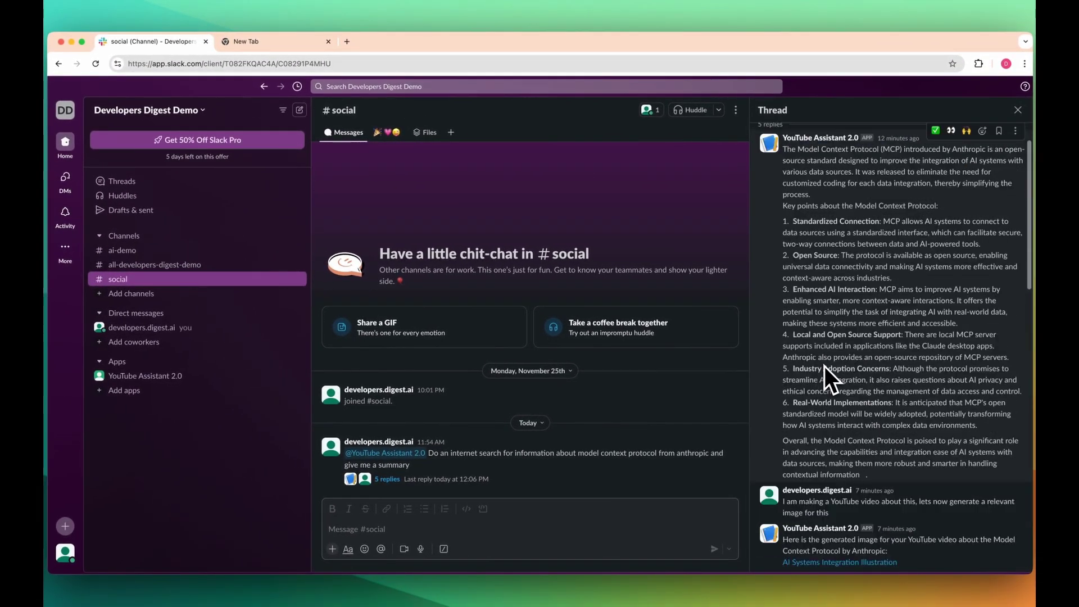
scroll(824, 367, down, 8)
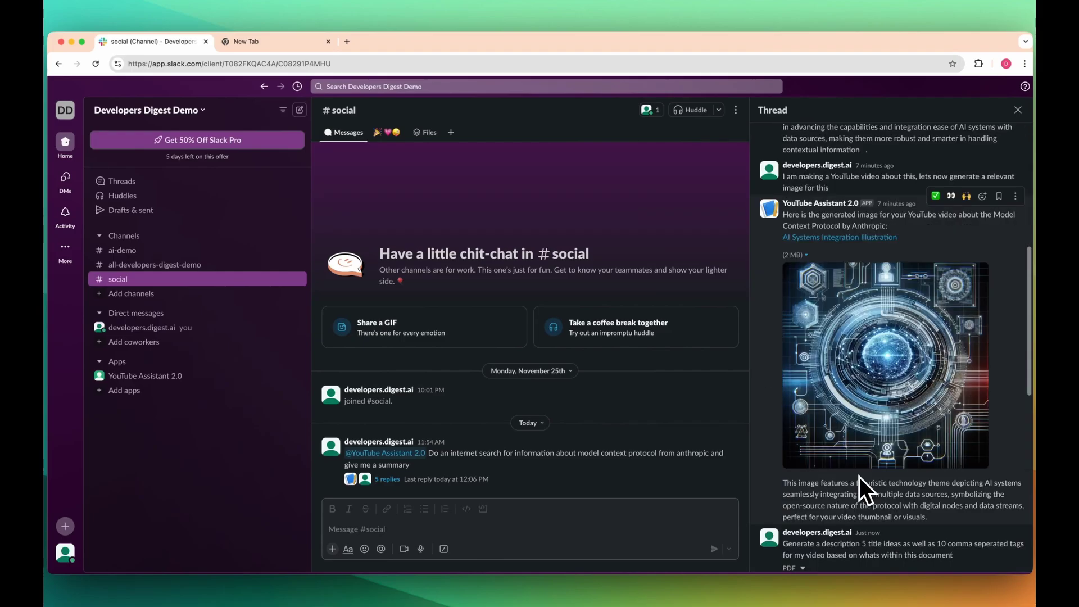
scroll(858, 477, down, 10)
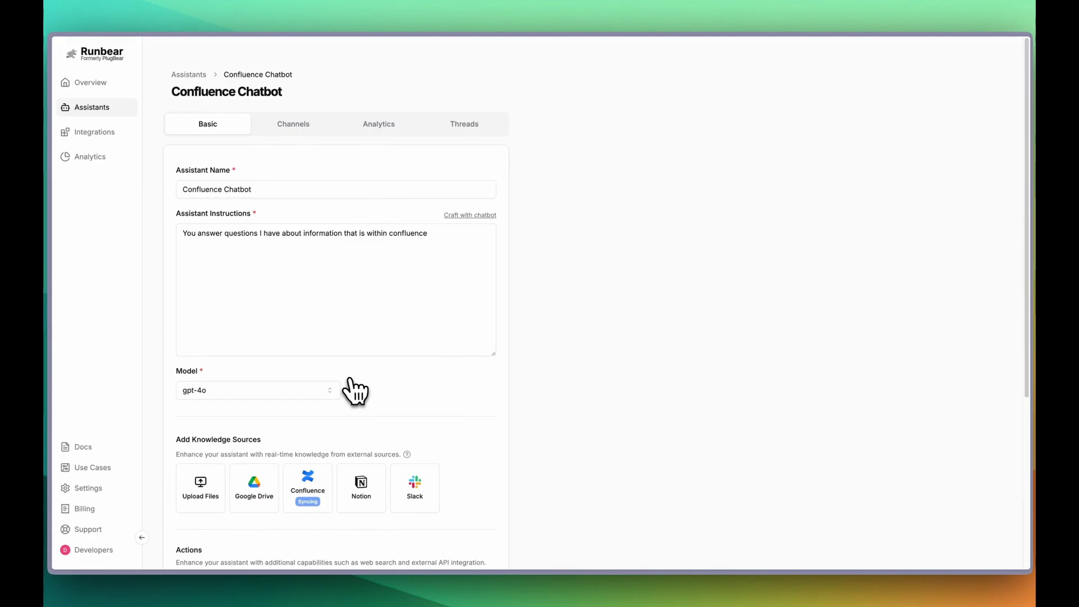
Update the Confluence Chatbot settings now that its Confluence knowledge source has synced.
scroll(349, 428, down, 3)
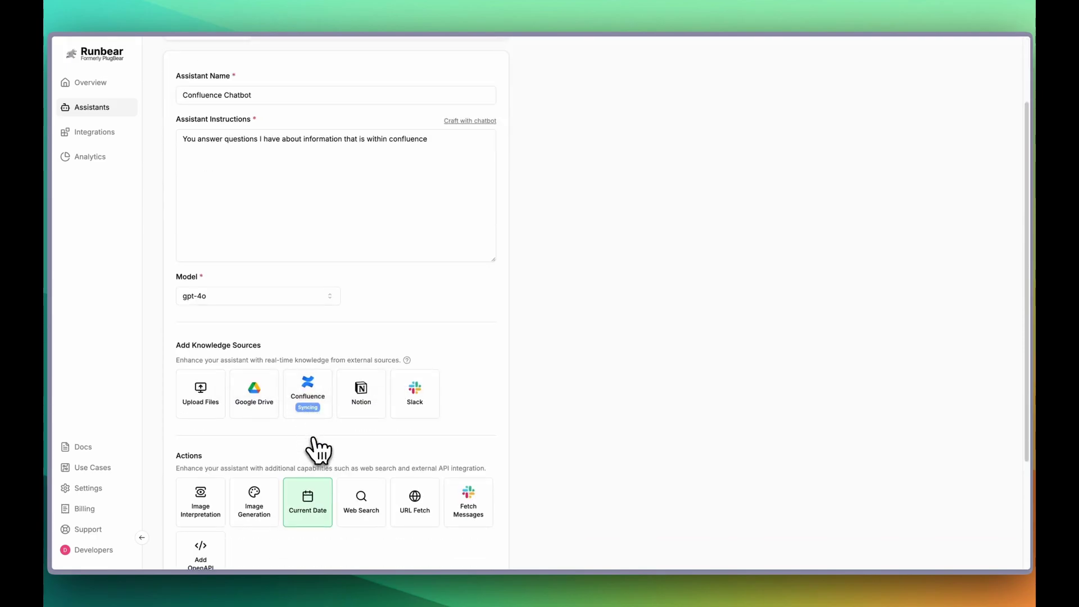
scroll(318, 449, down, 4)
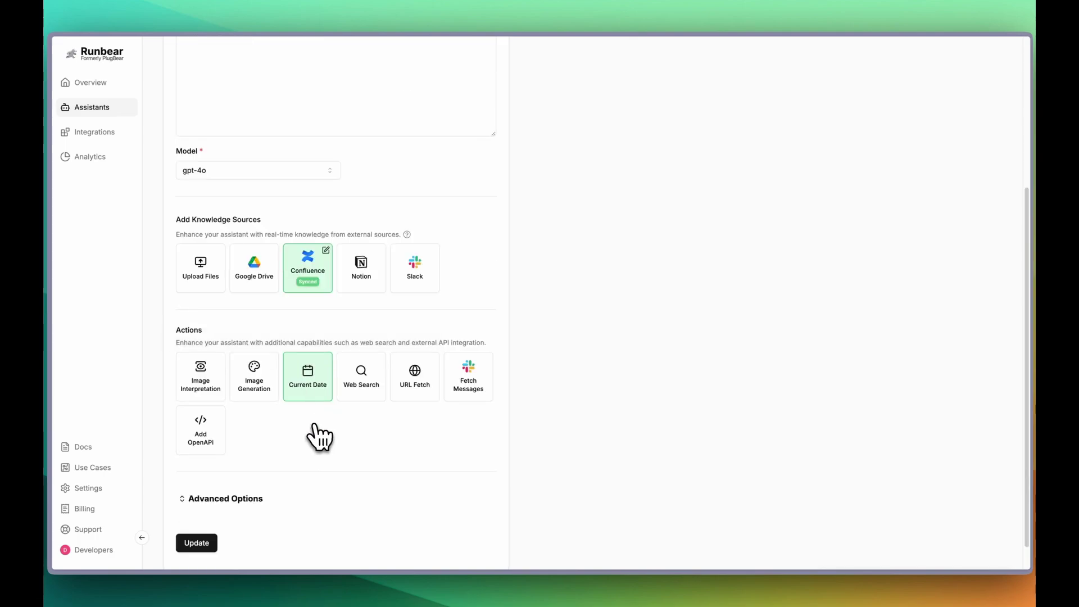
click(206, 548)
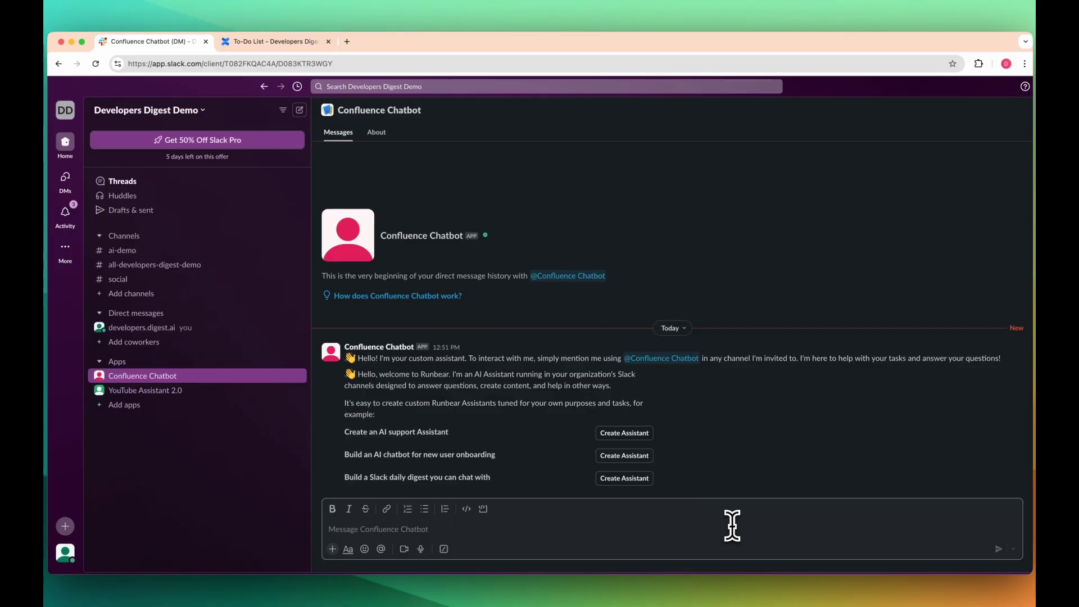
Ask the Confluence Chatbot 'What is on my task list?' and compare with the Confluence Task list page.
click(732, 525)
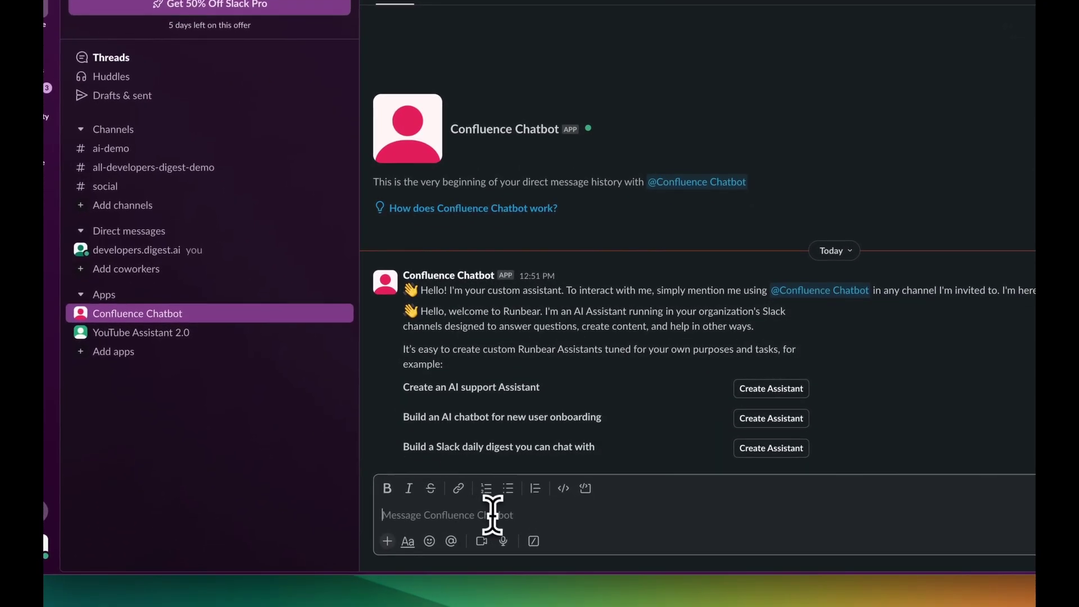
text(What is on my)
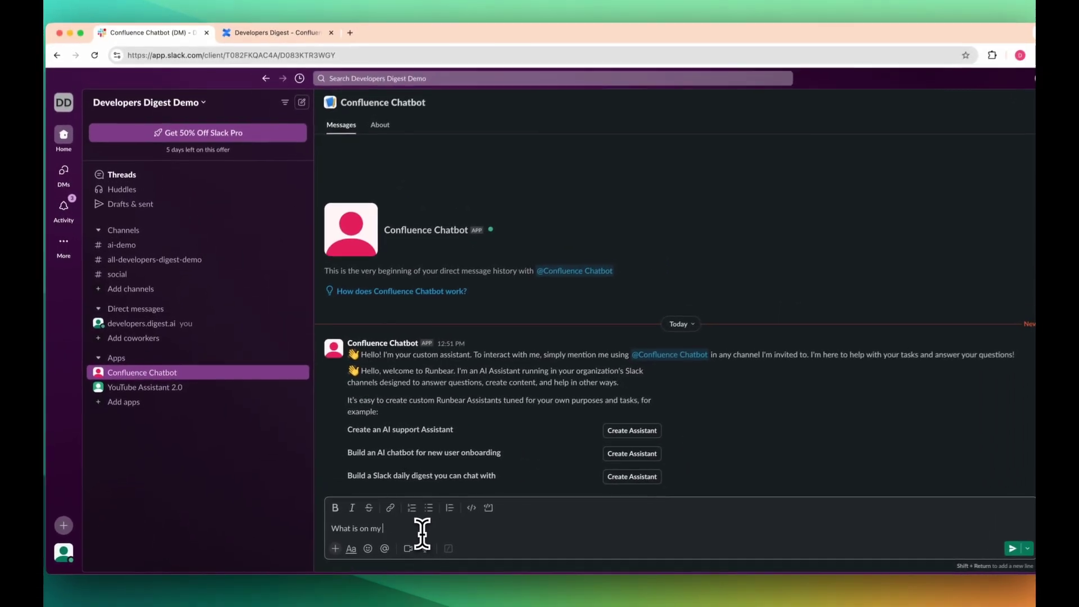
text( task list?)
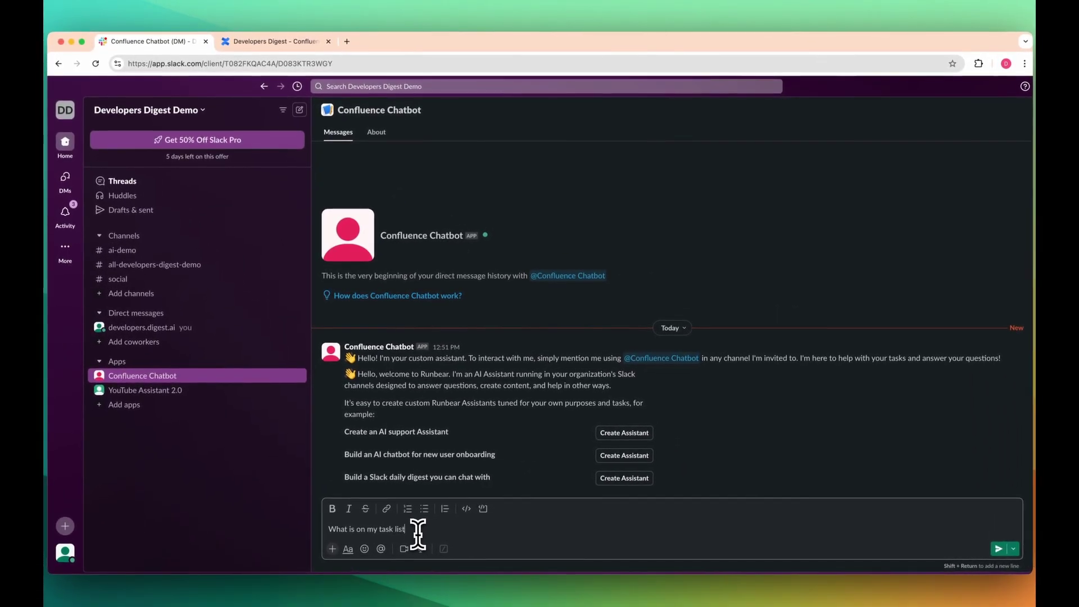
key(Return)
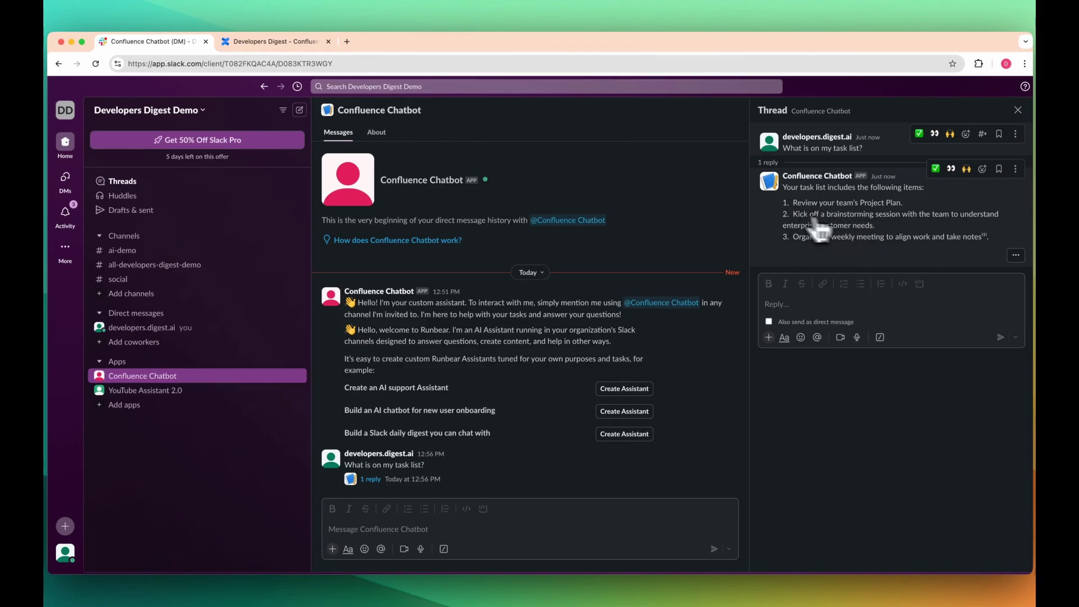
click(303, 42)
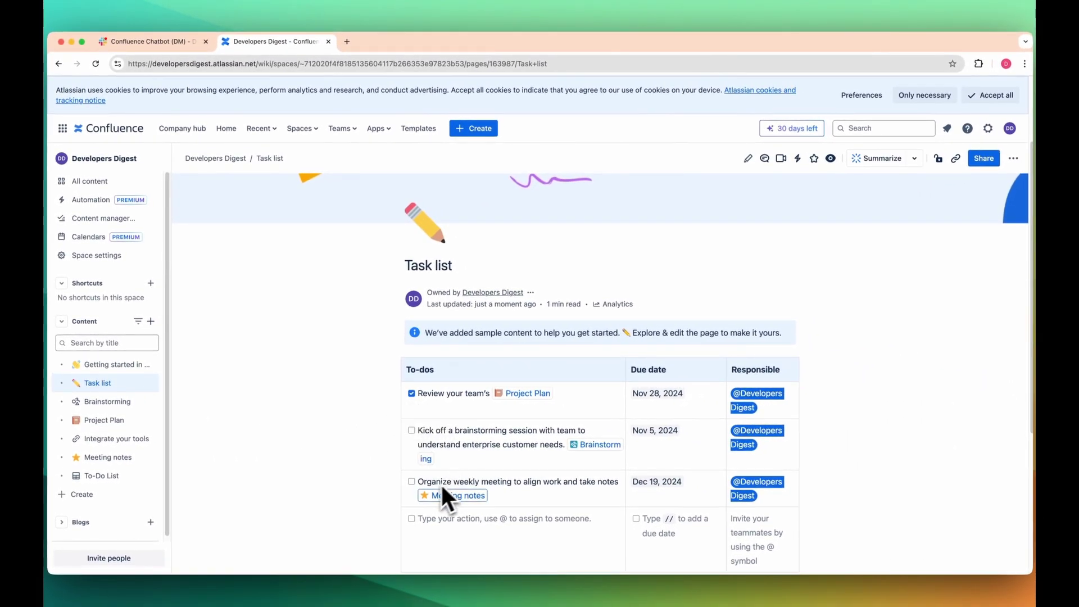
click(149, 41)
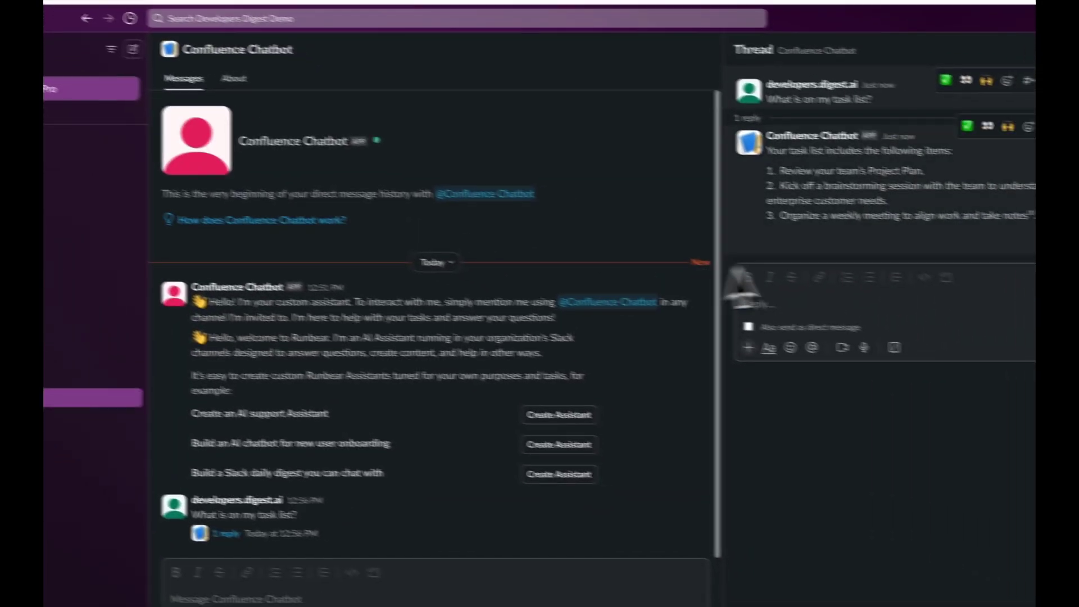
click(1009, 236)
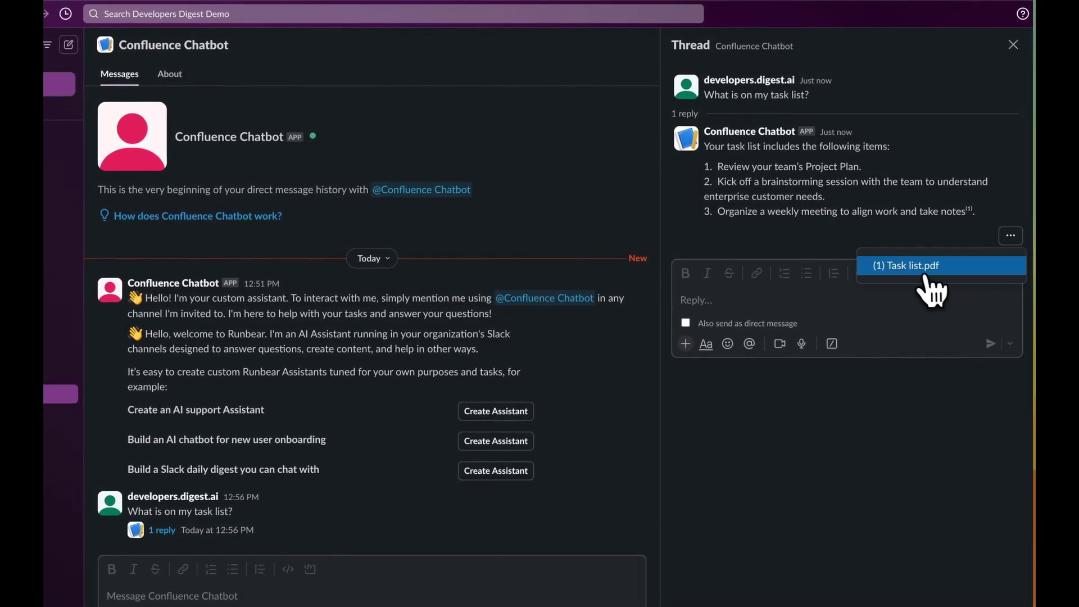
click(926, 278)
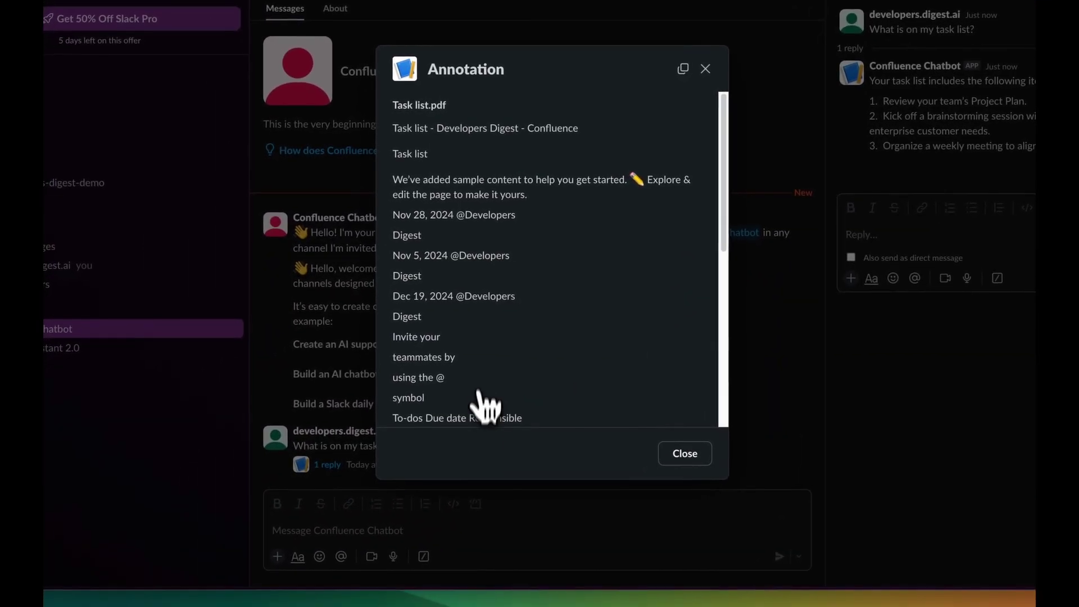
scroll(481, 360, down, 10)
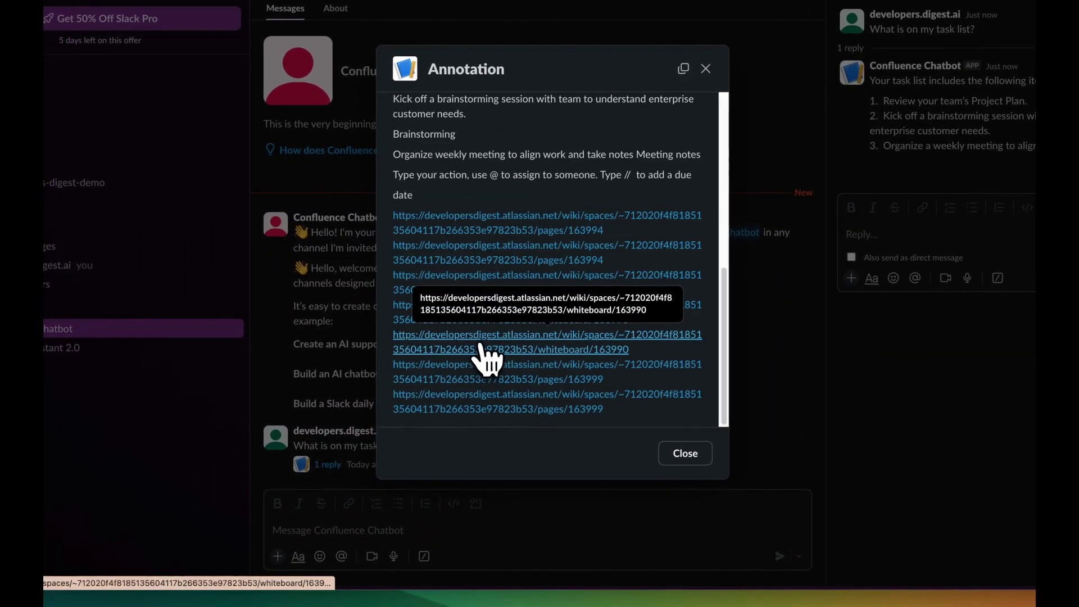
scroll(482, 357, up, 10)
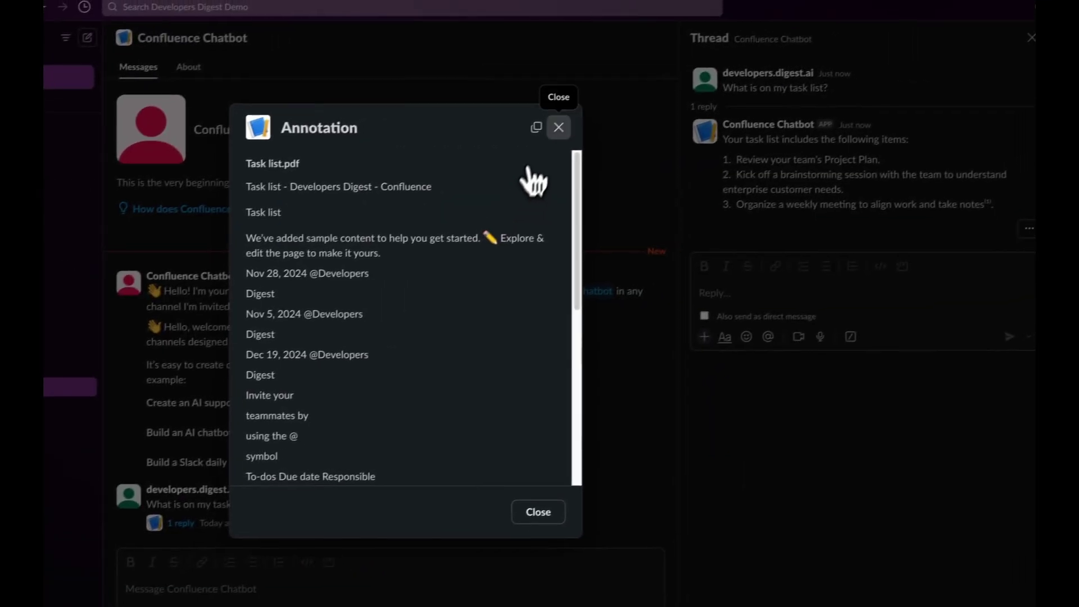
key(Escape)
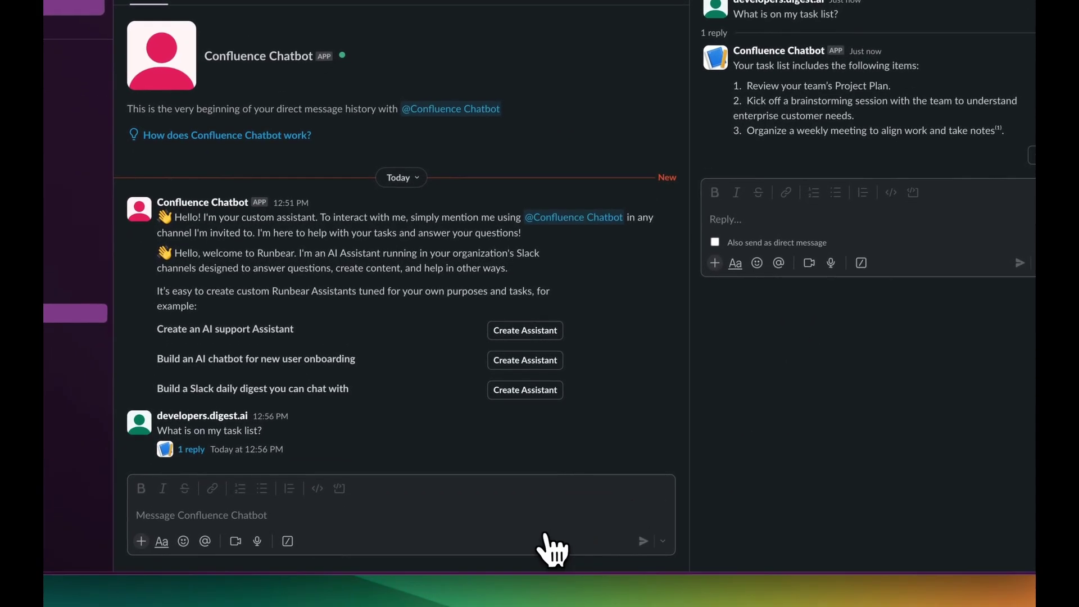